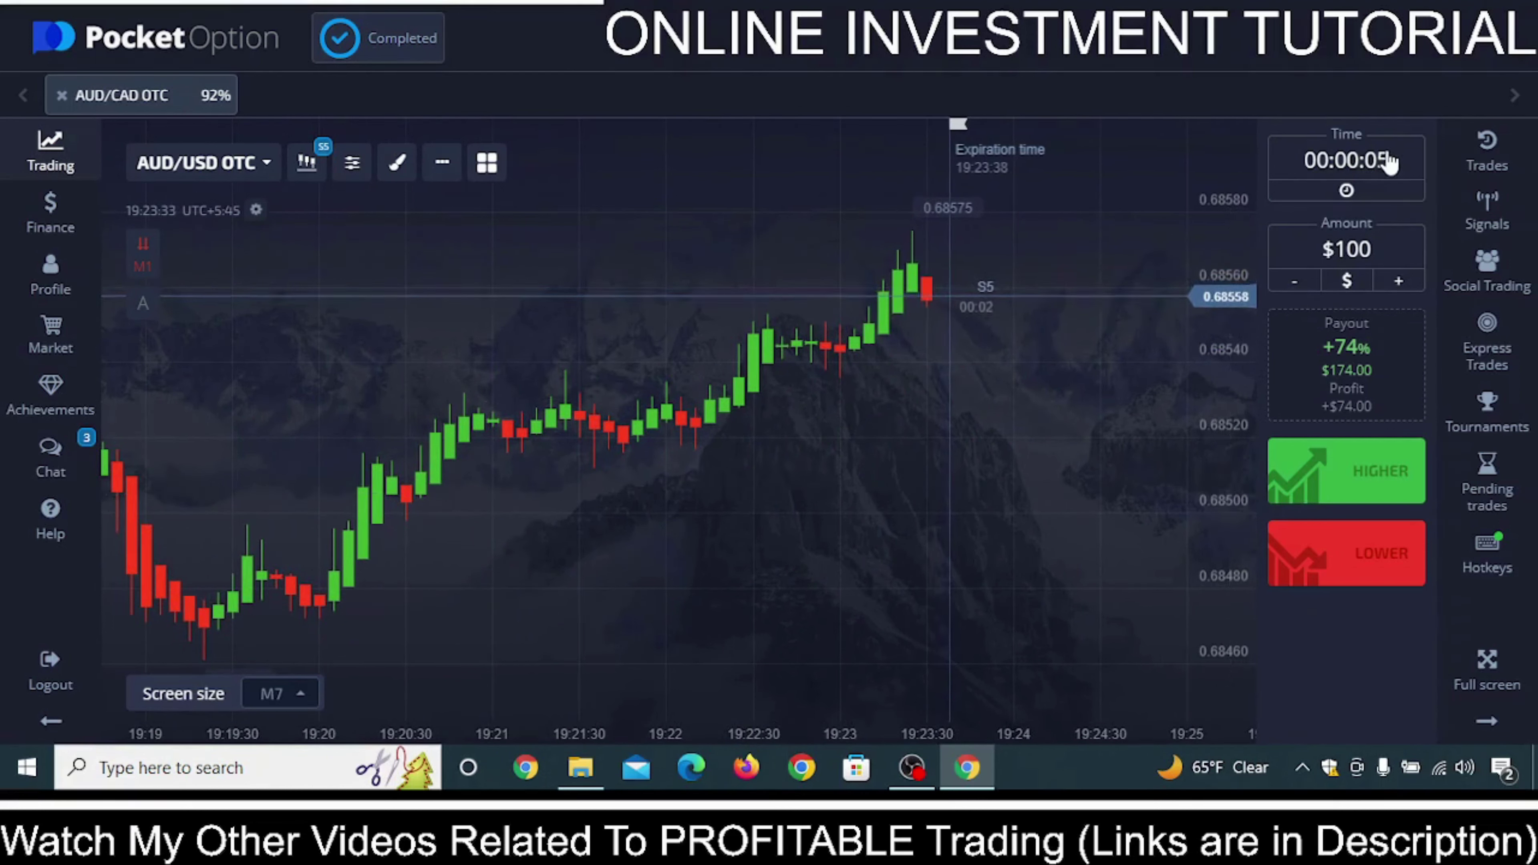
Toggle the trade Time between fixed clock time and duration, leaving it at 00:00:05.
{"action": "left_click", "coordinate": [1348, 194]}
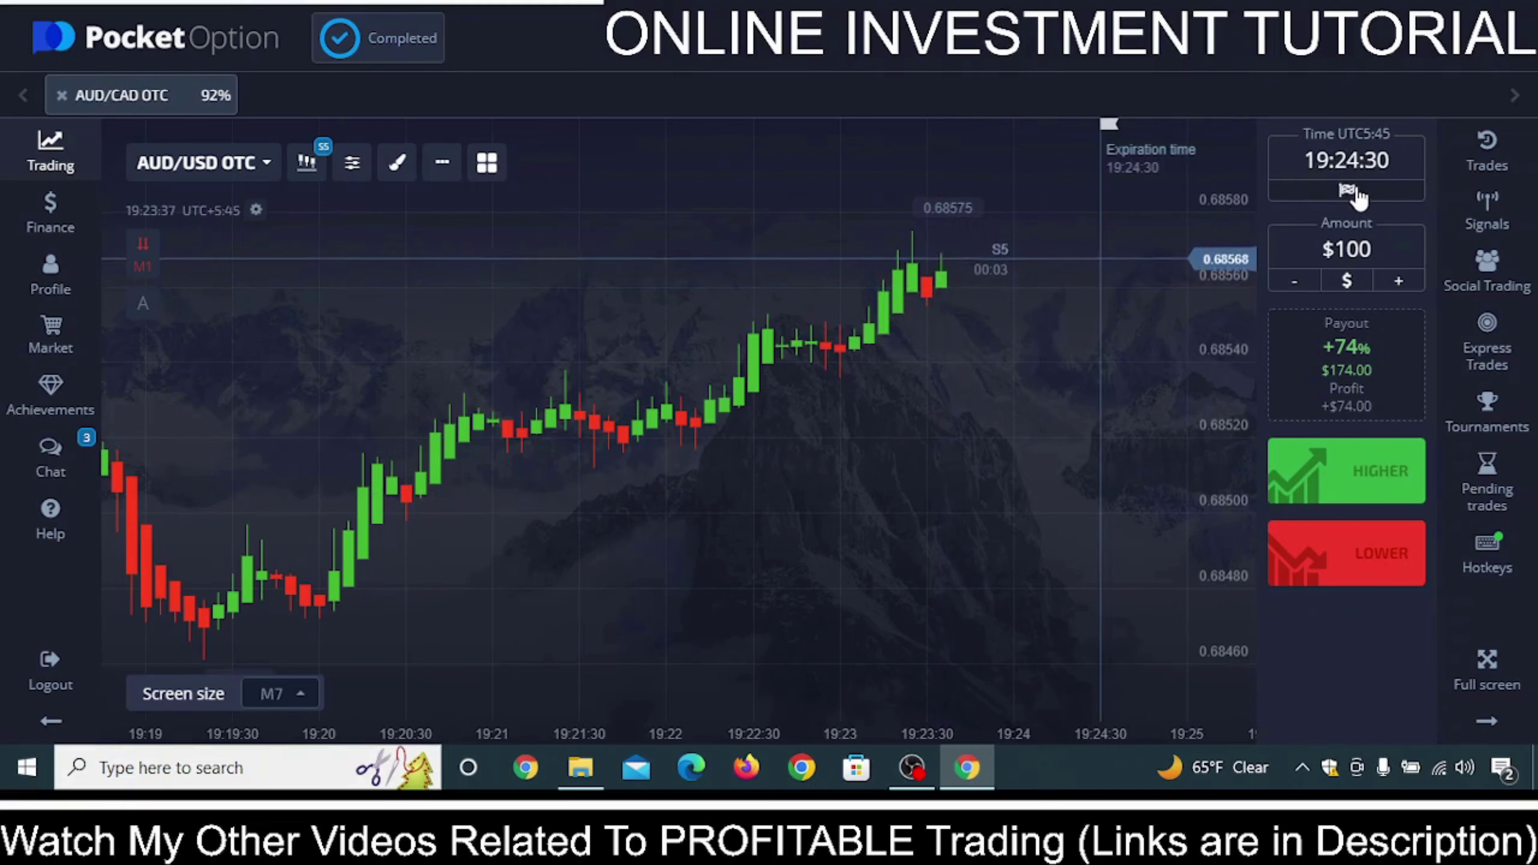
{"action": "left_click", "coordinate": [1350, 193]}
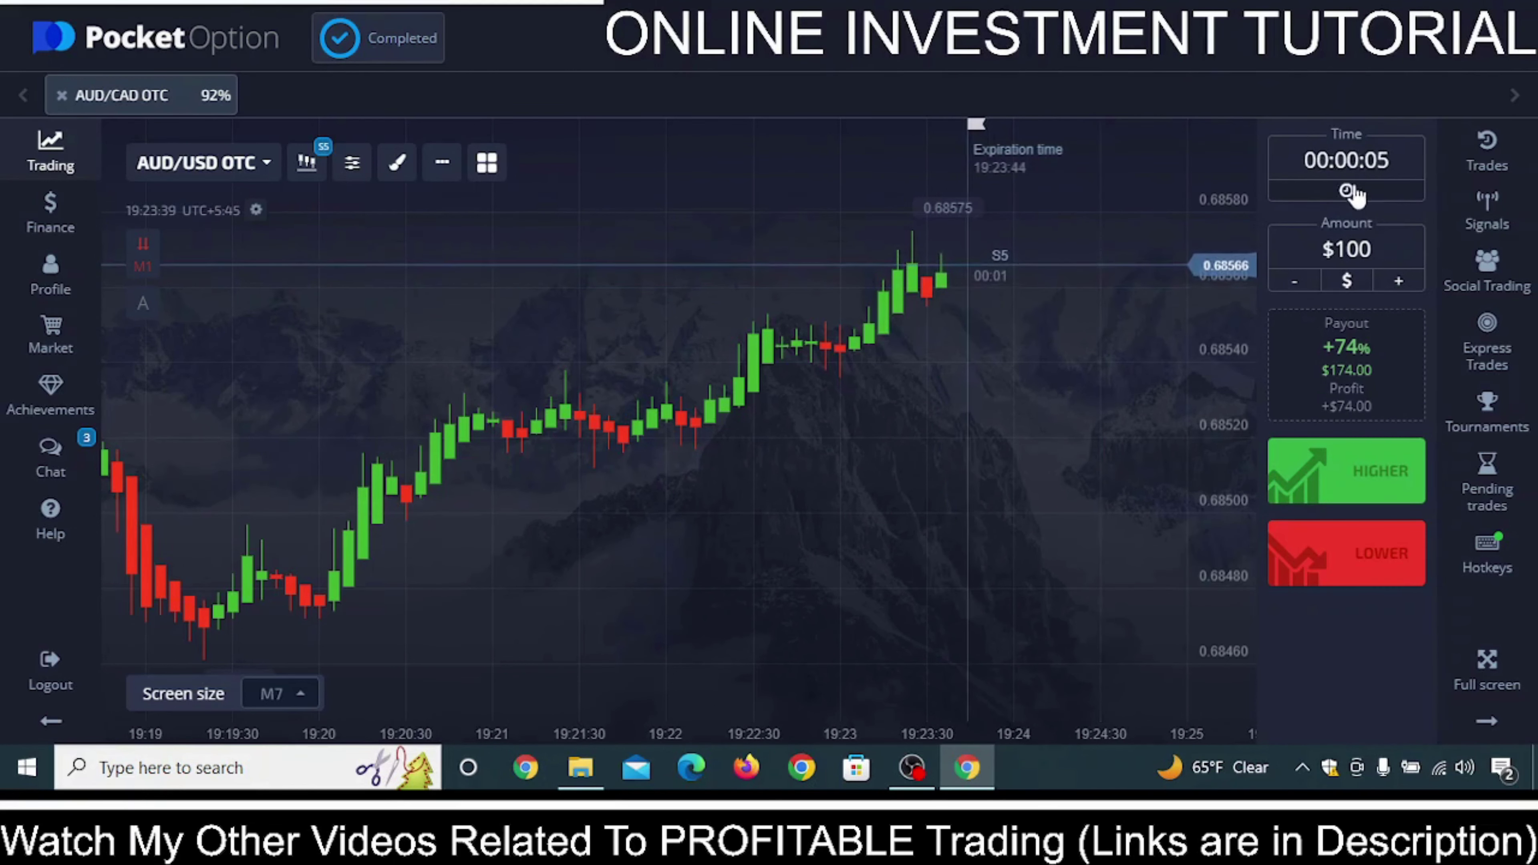
{"action": "left_click", "coordinate": [1347, 161]}
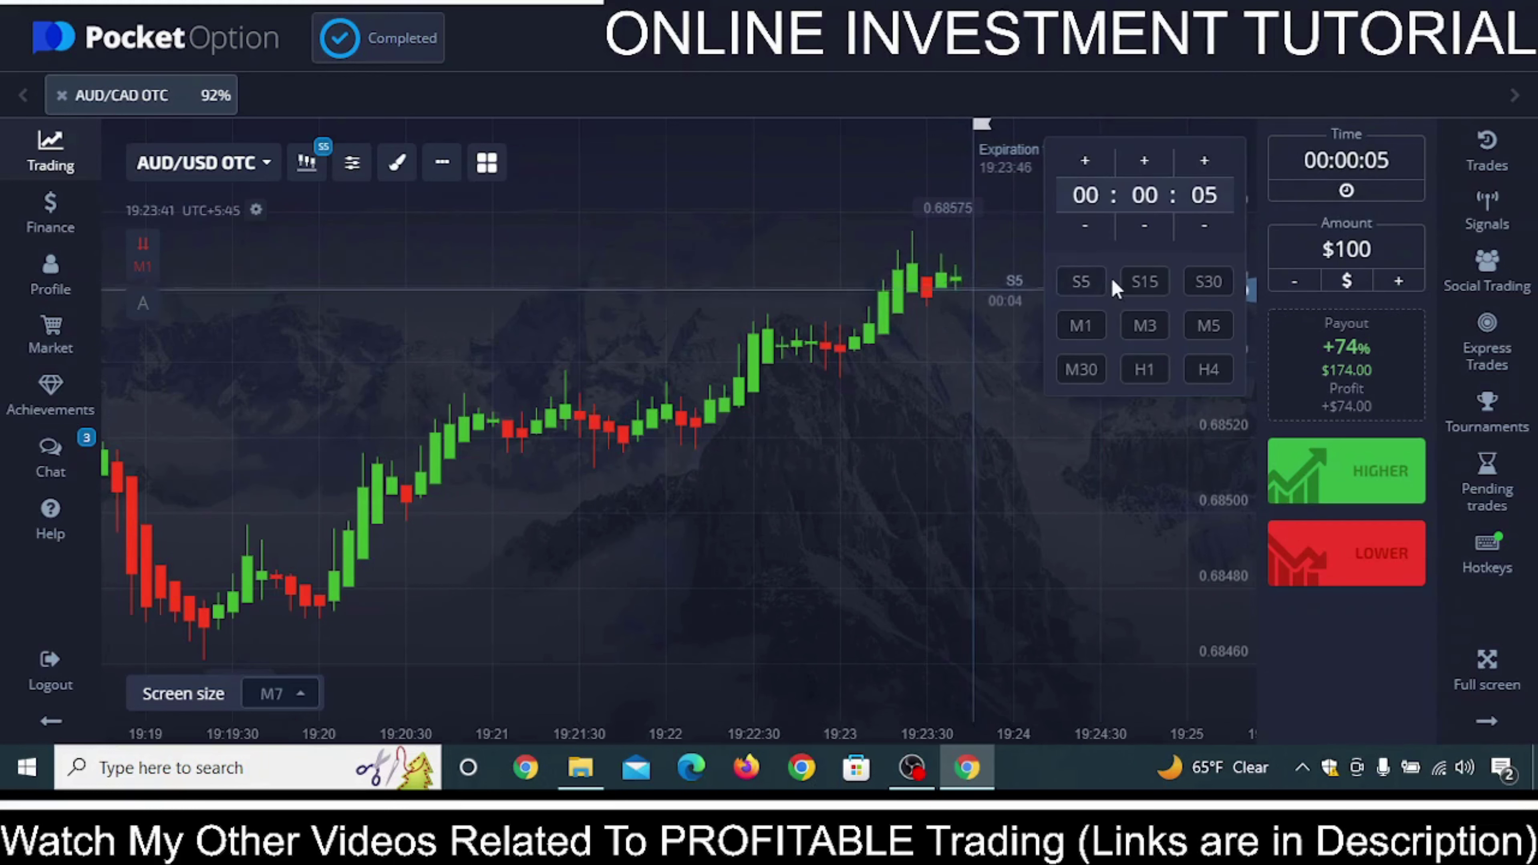
{"action": "left_click", "coordinate": [1092, 287]}
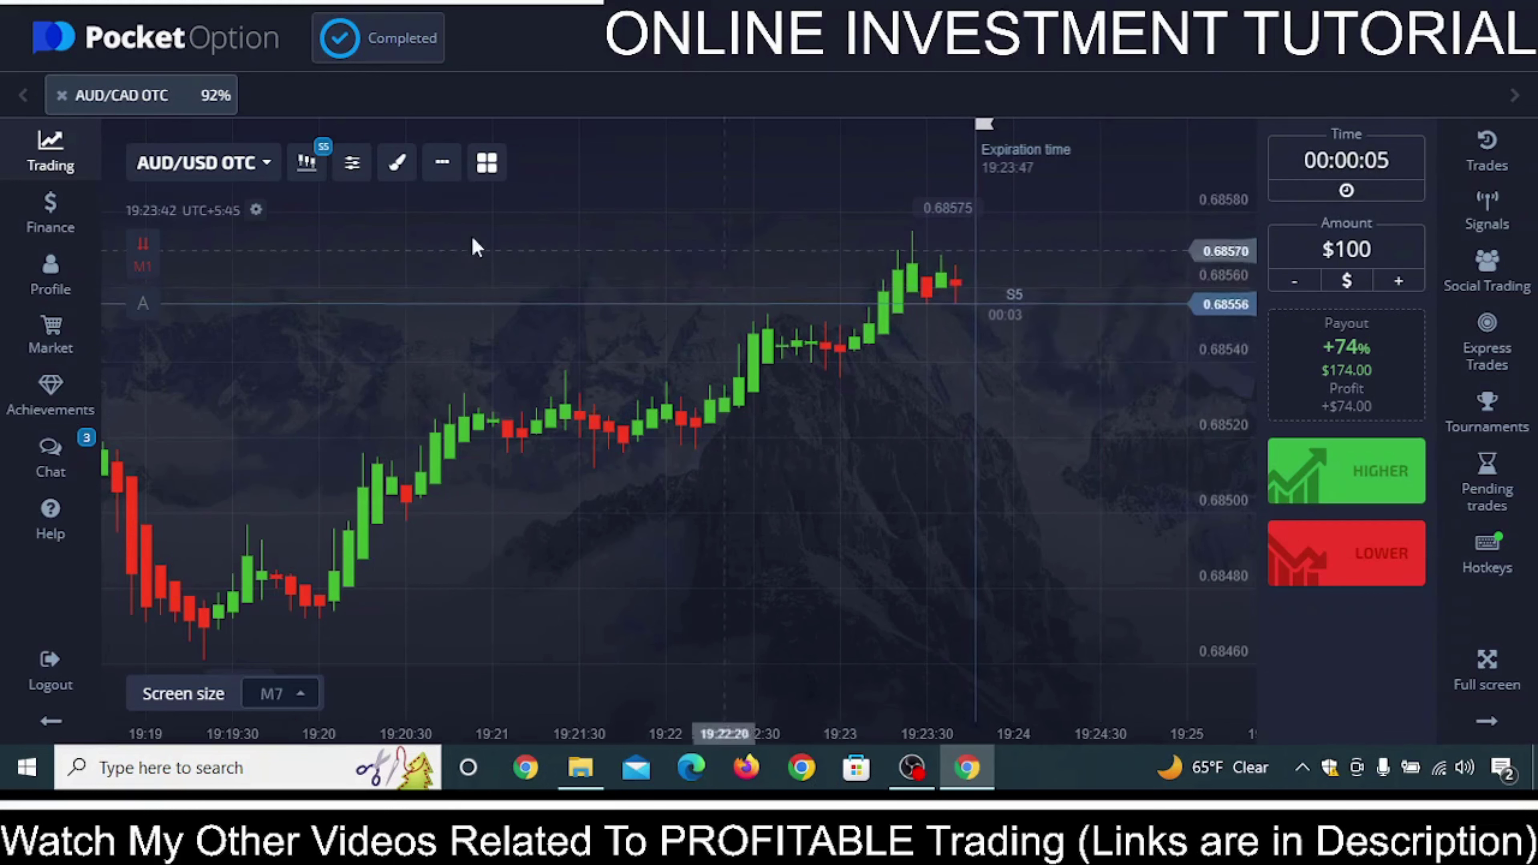
Switch the AUD/USD OTC chart to Candles with the S5 time frame.
{"action": "left_click", "coordinate": [308, 165]}
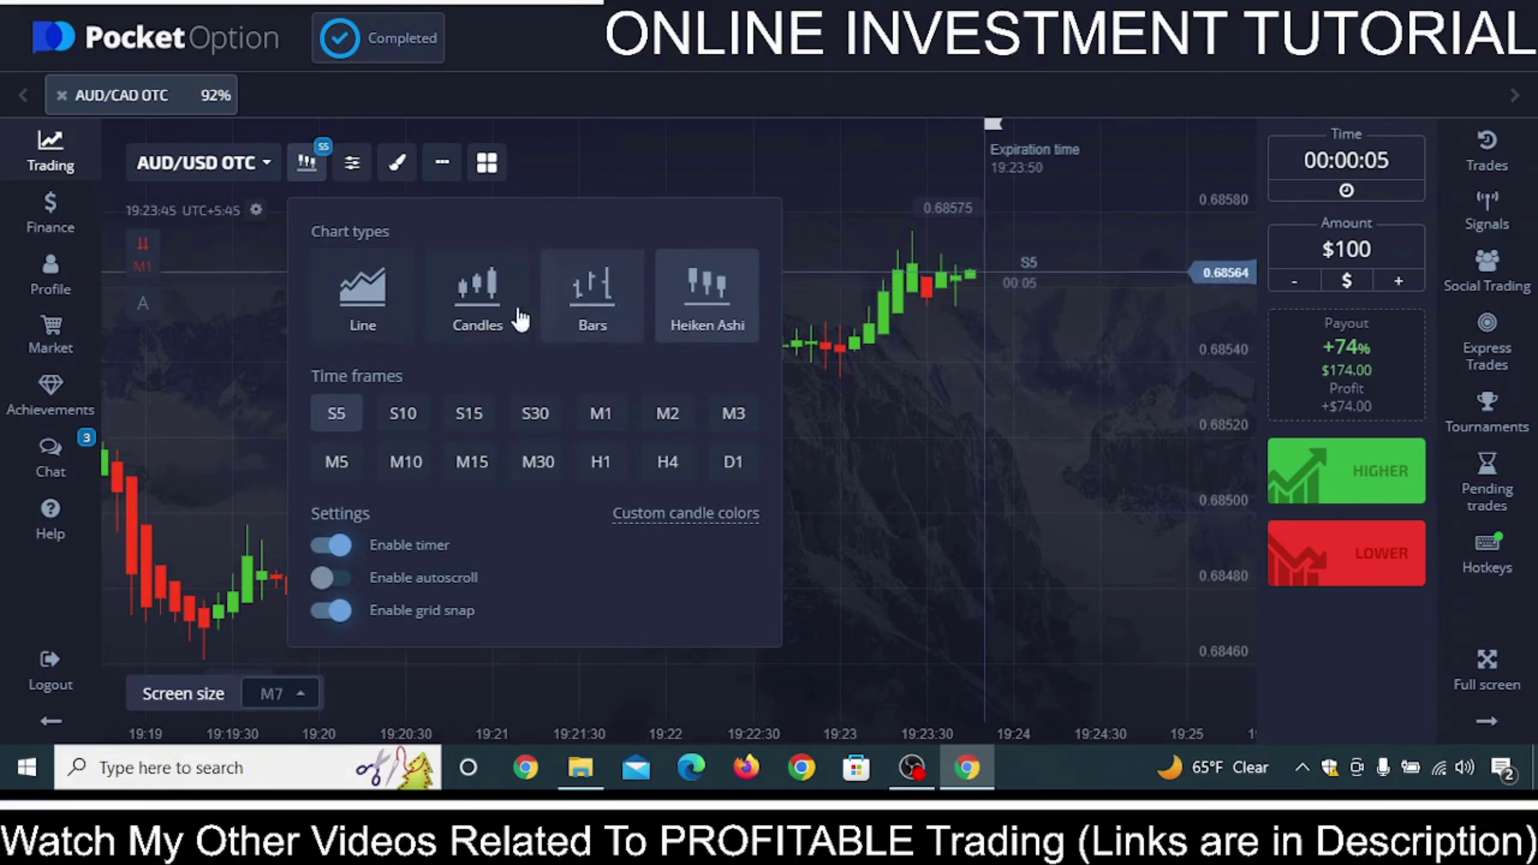
{"action": "left_click", "coordinate": [492, 316]}
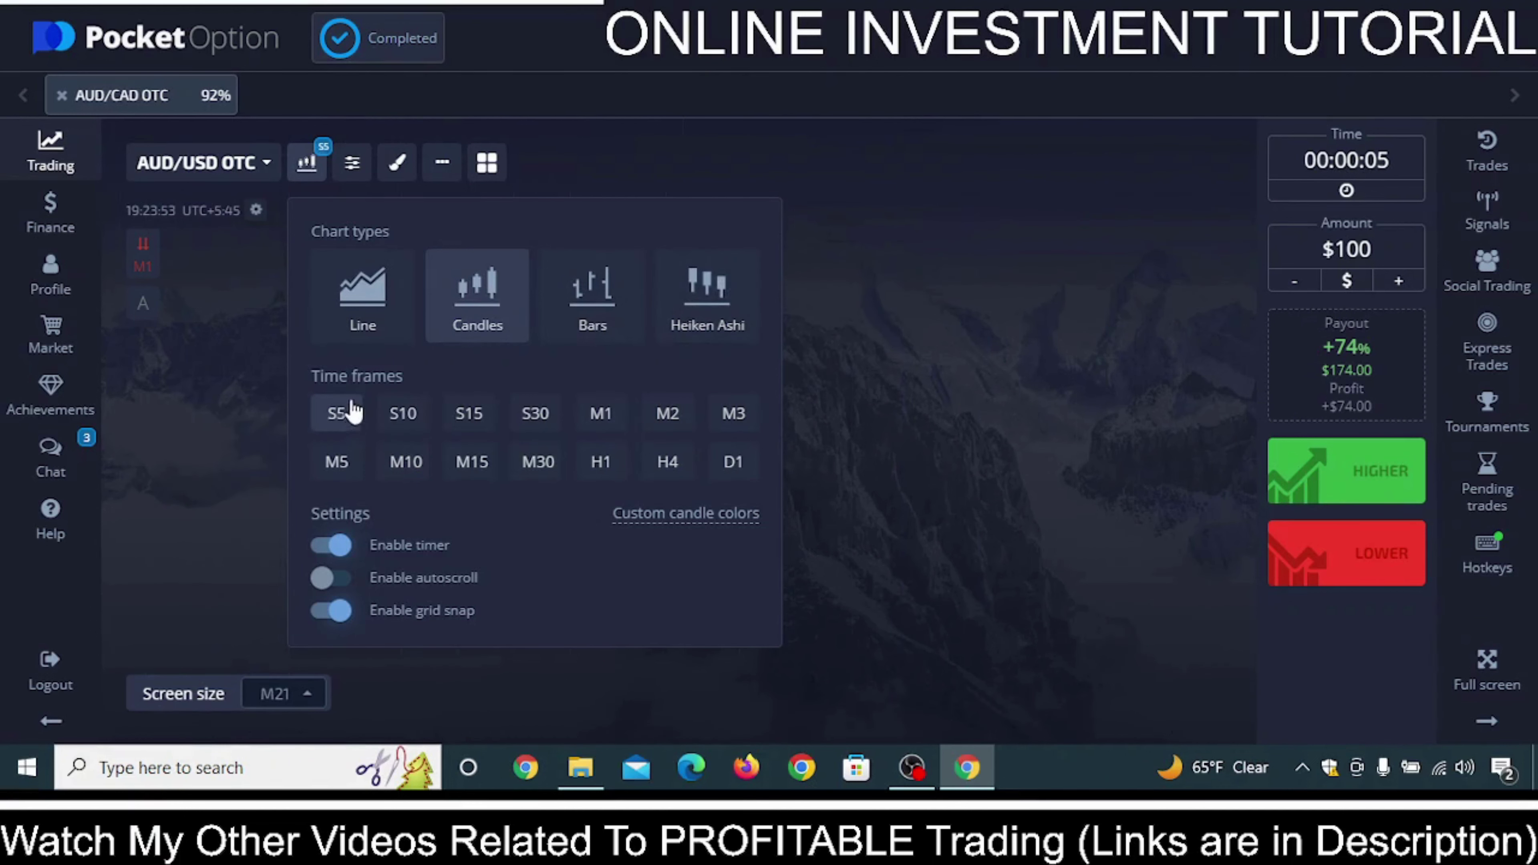
{"action": "left_click", "coordinate": [338, 414]}
{"action": "scroll", "coordinate": [905, 383], "scroll_direction": "up", "scroll_amount": 5}
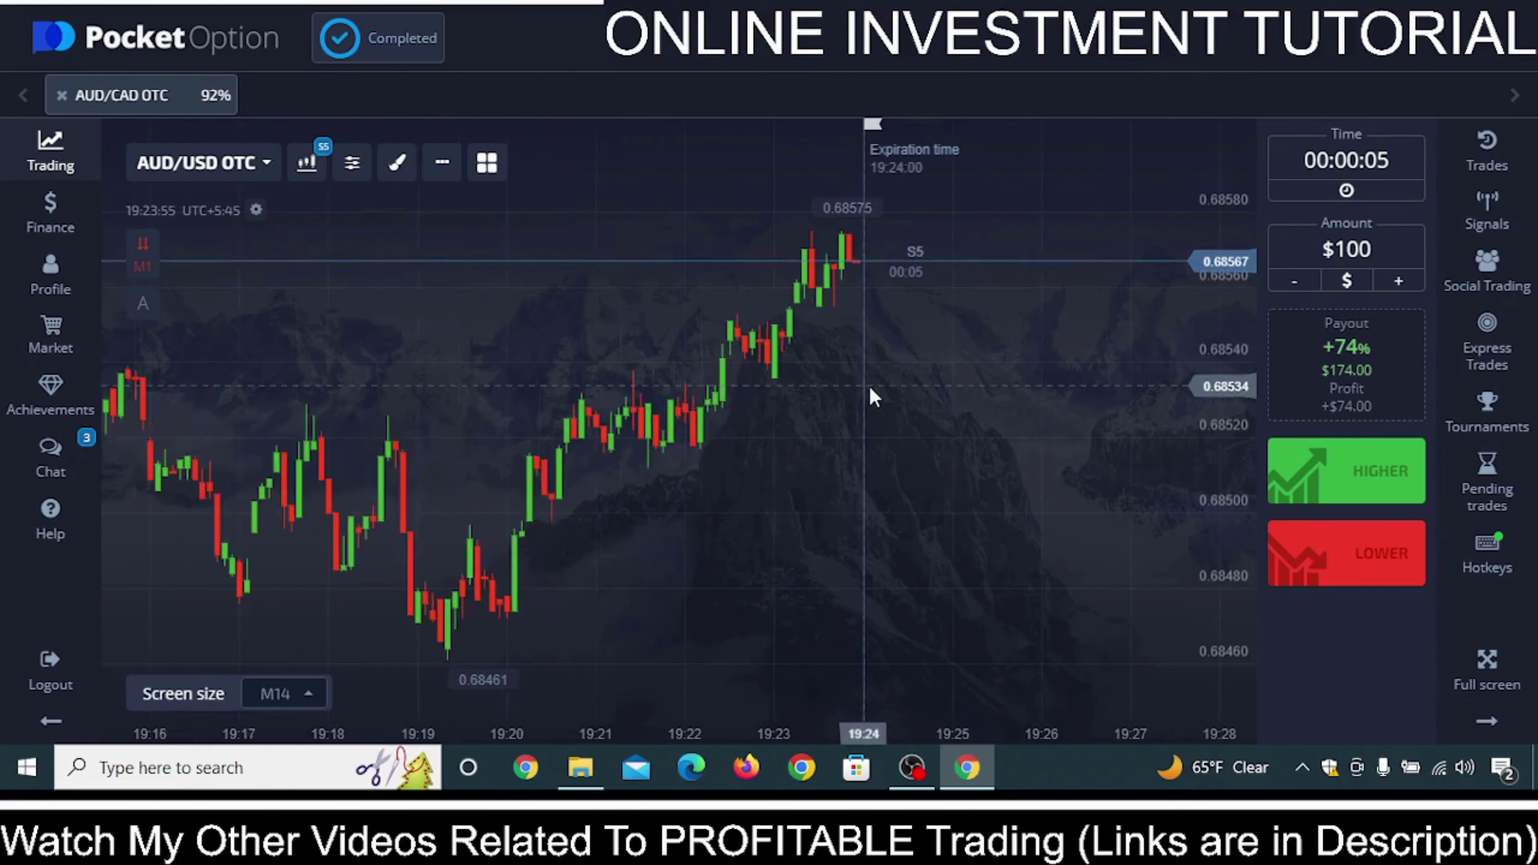
{"action": "scroll", "coordinate": [993, 386], "scroll_direction": "up", "scroll_amount": 1}
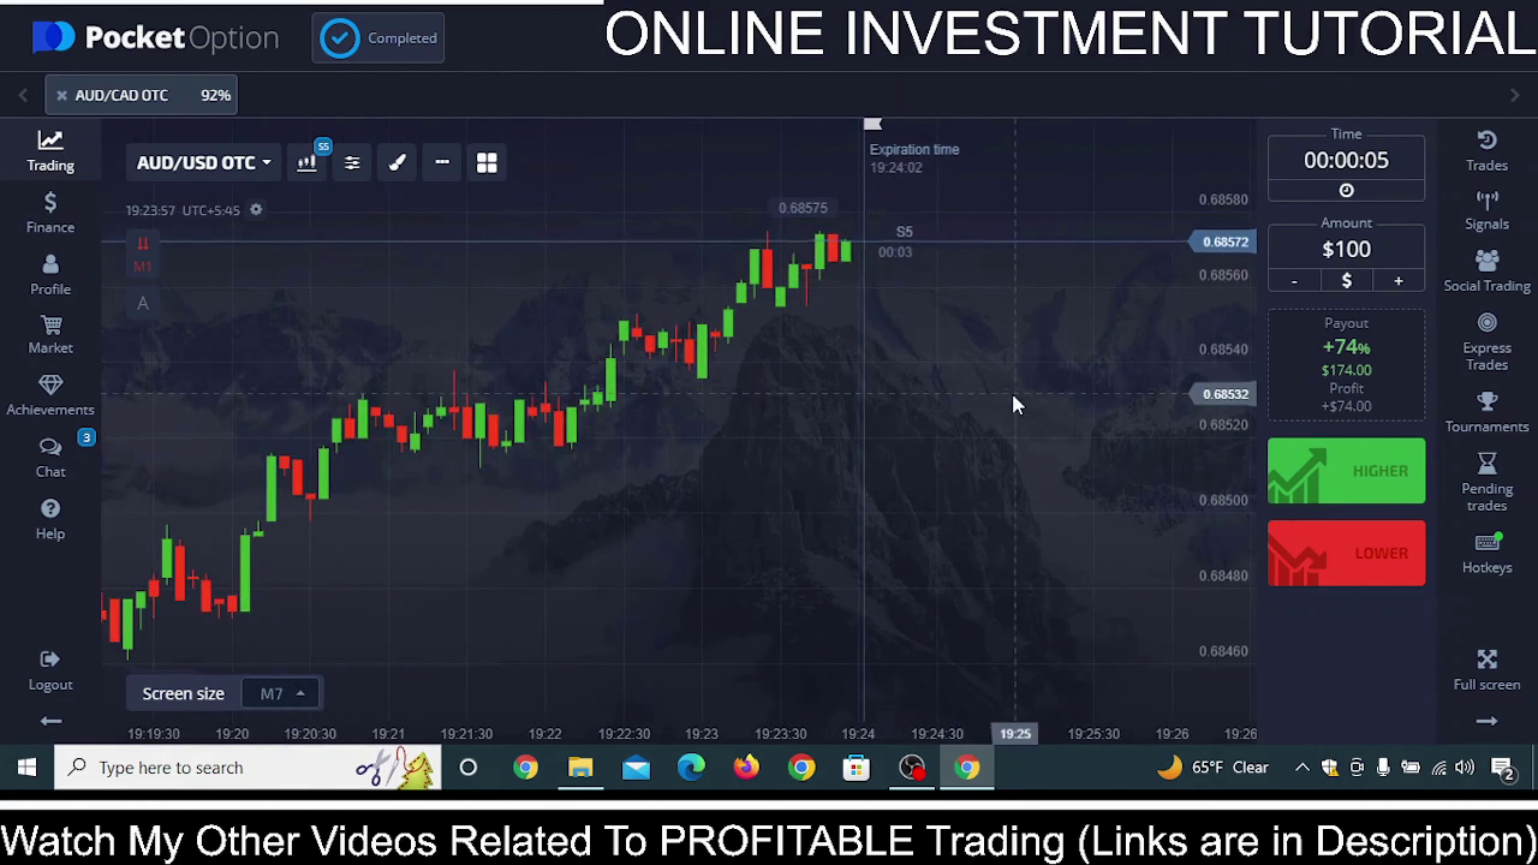
Change the stake from $100 to $10 and place a Lower trade on AUD/USD OTC.
{"action": "left_click", "coordinate": [1372, 252]}
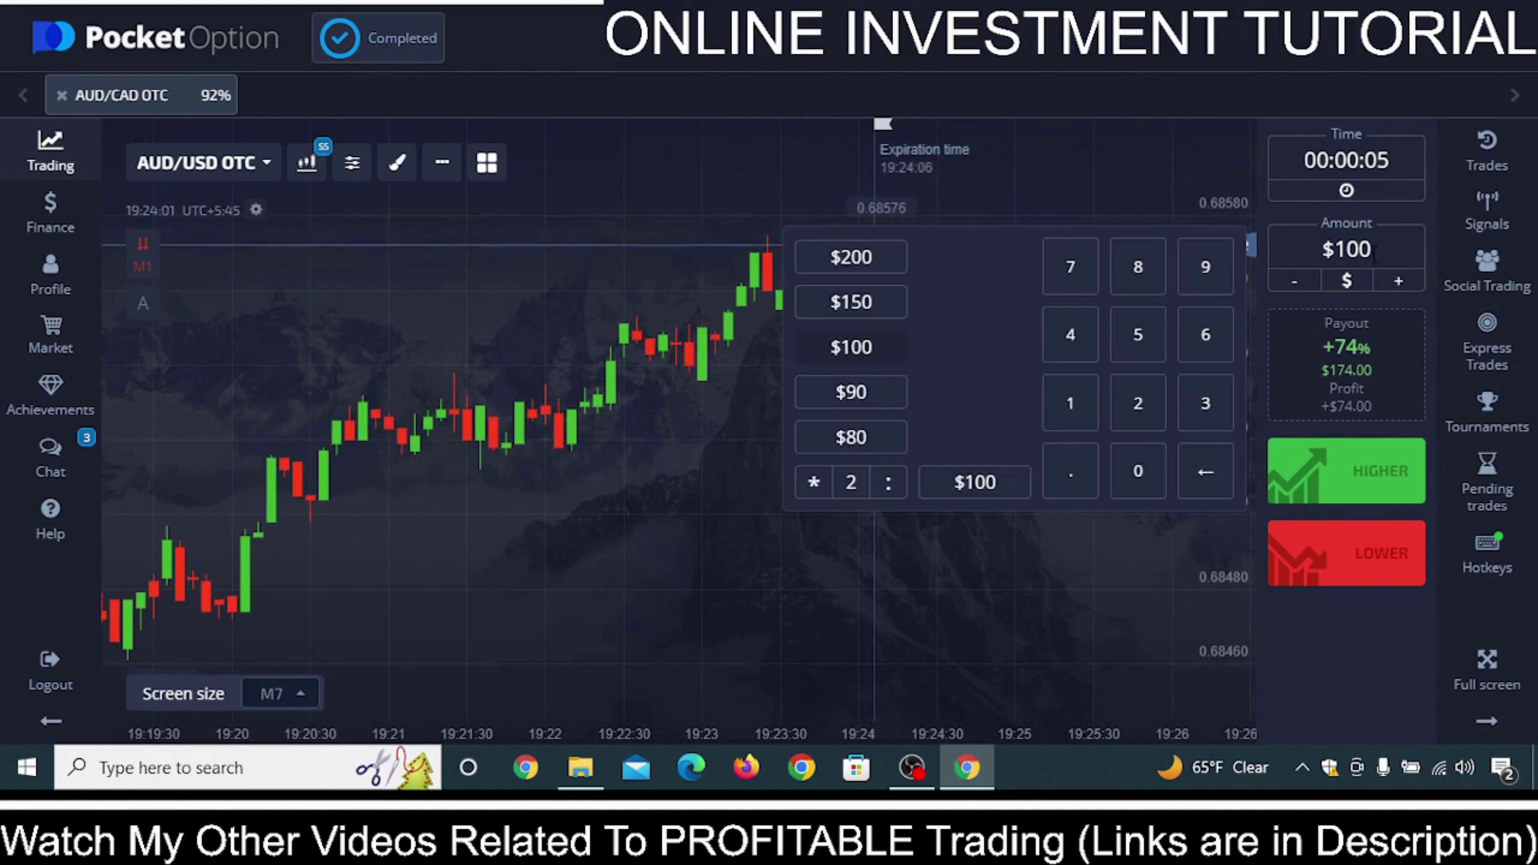
{"action": "key", "text": "BackSpace"}
{"action": "key", "text": "BackSpace"}
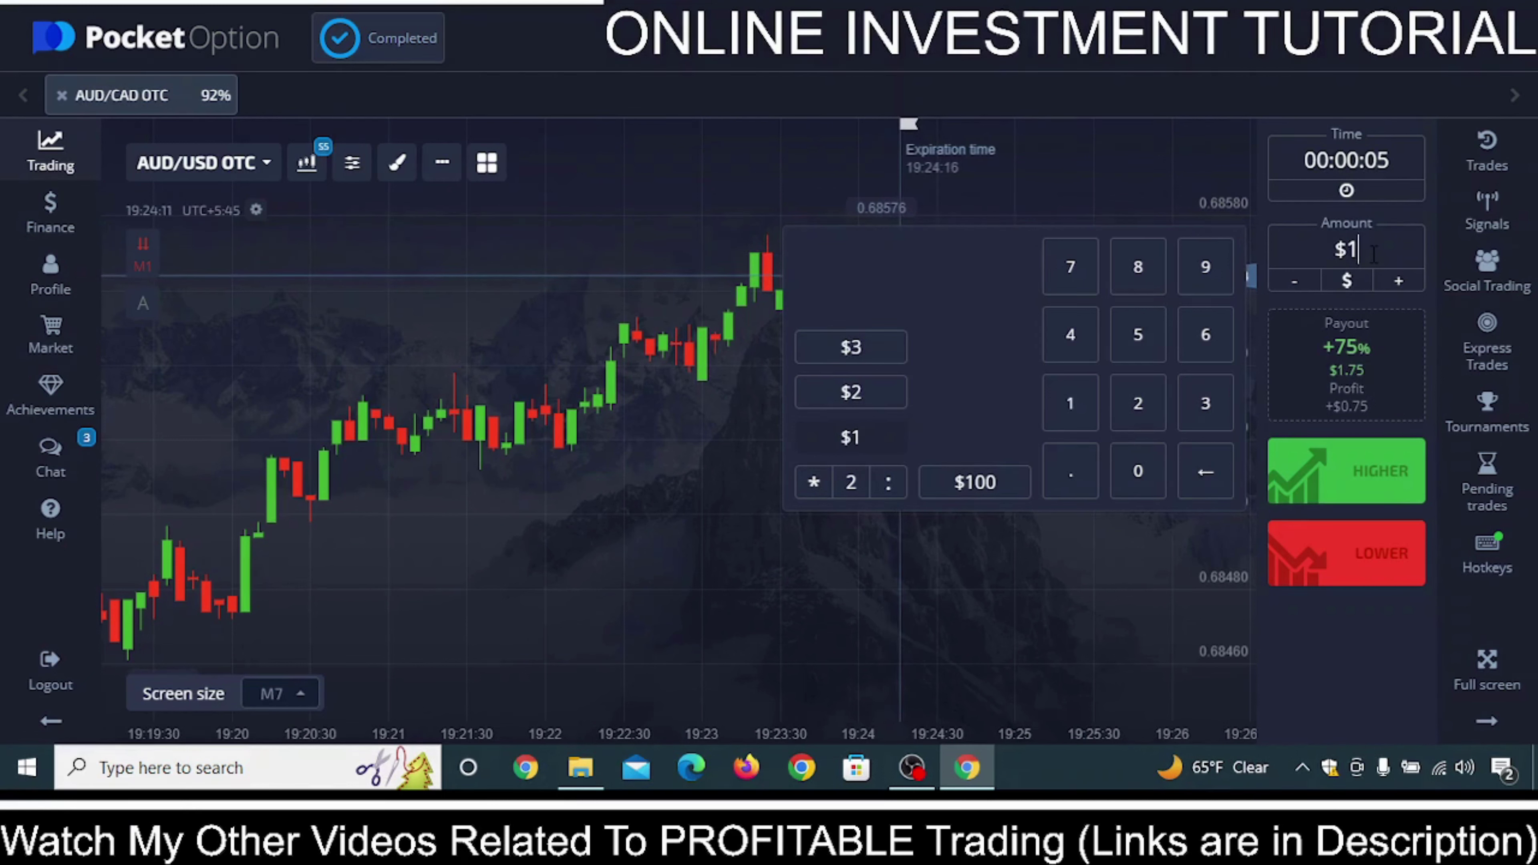
{"action": "type", "text": "0"}
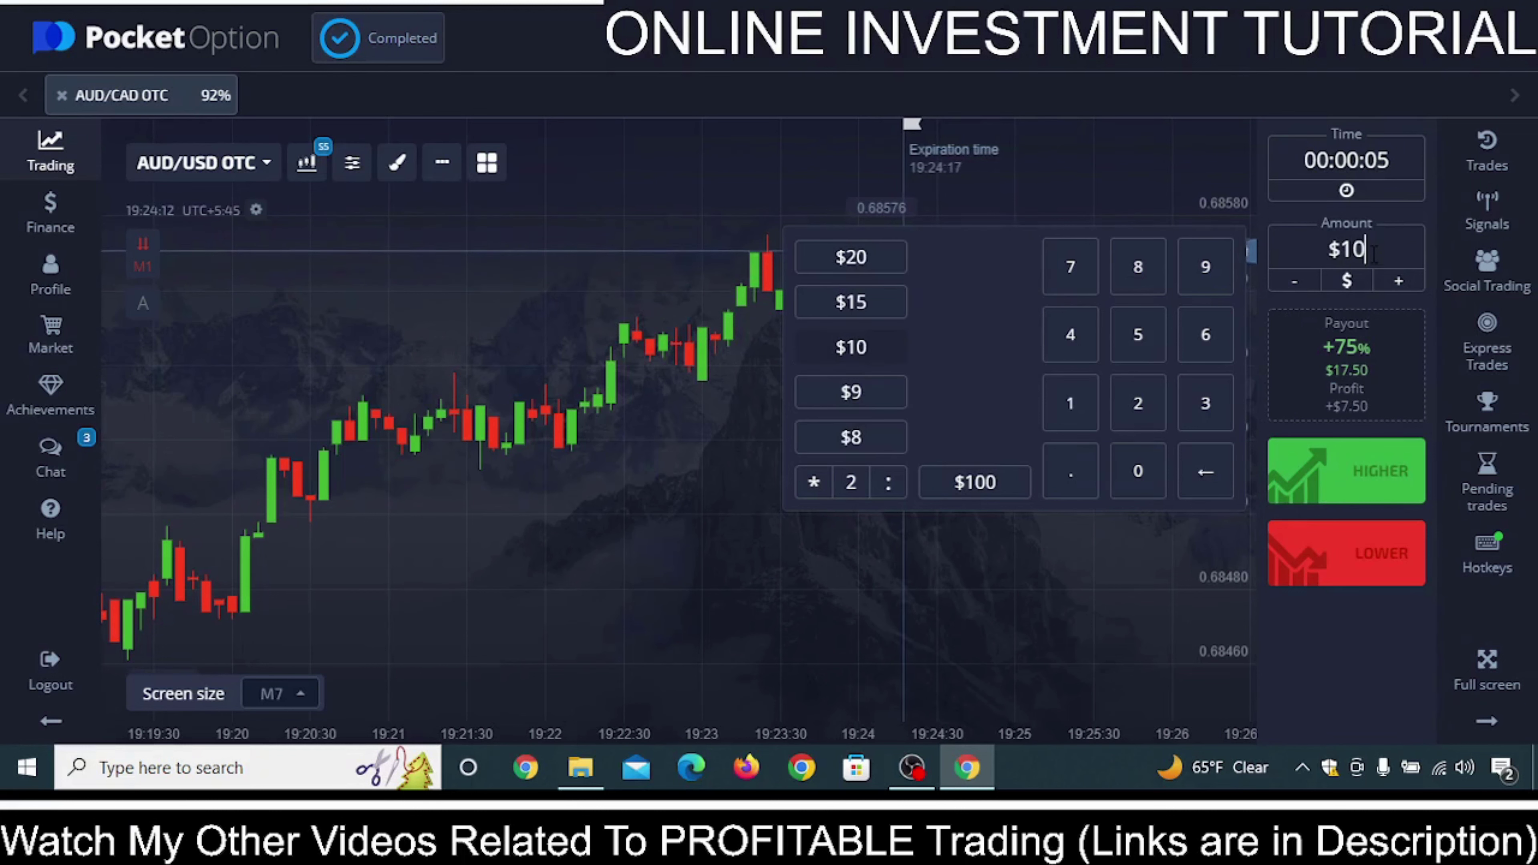
{"action": "left_click", "coordinate": [574, 297]}
{"action": "scroll", "coordinate": [932, 335], "scroll_direction": "up", "scroll_amount": 1}
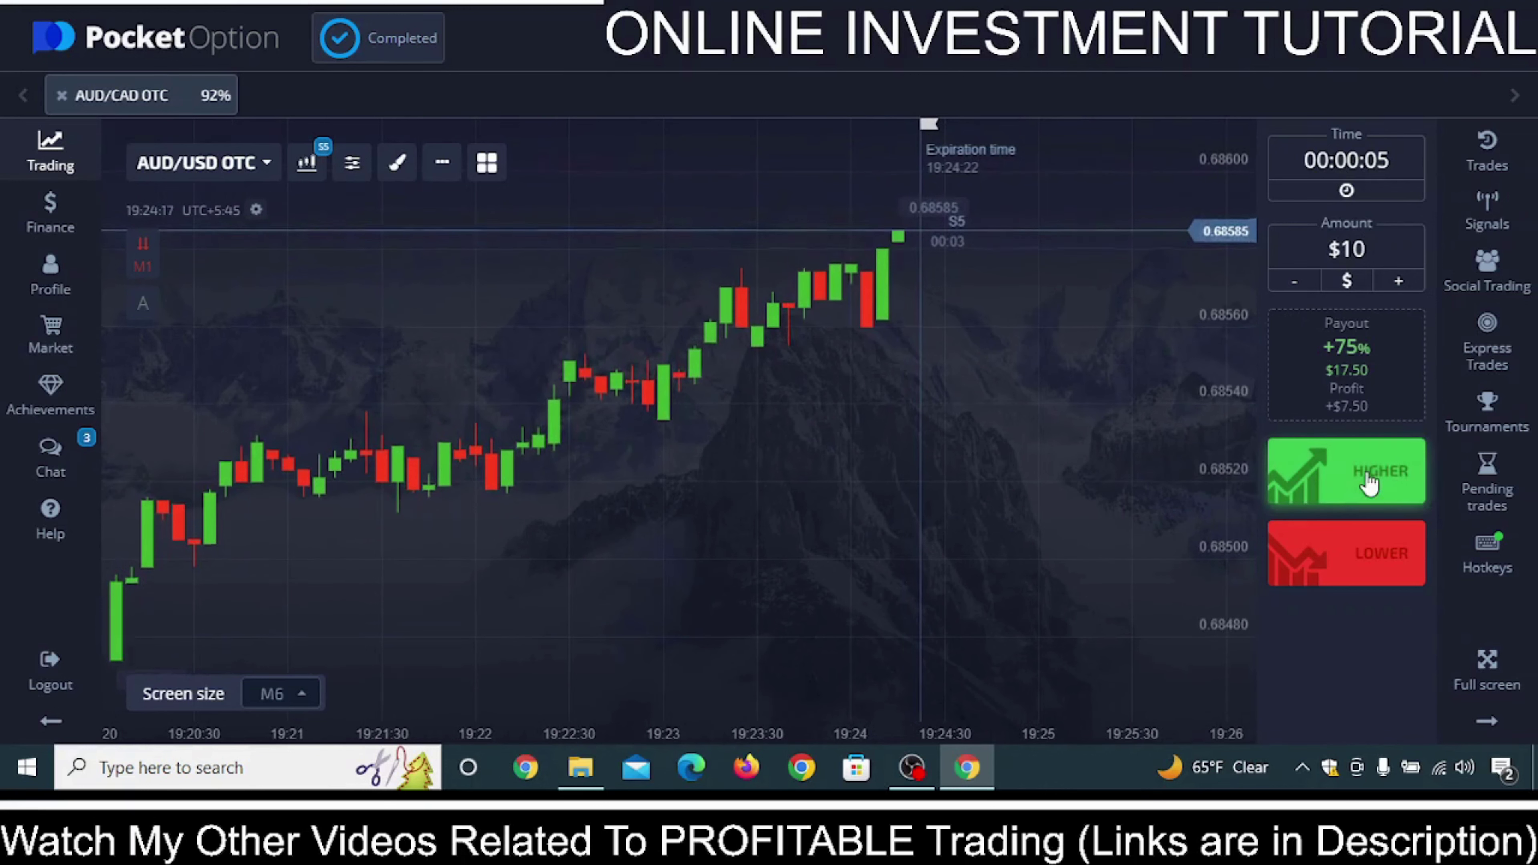
{"action": "left_click", "coordinate": [1369, 564]}
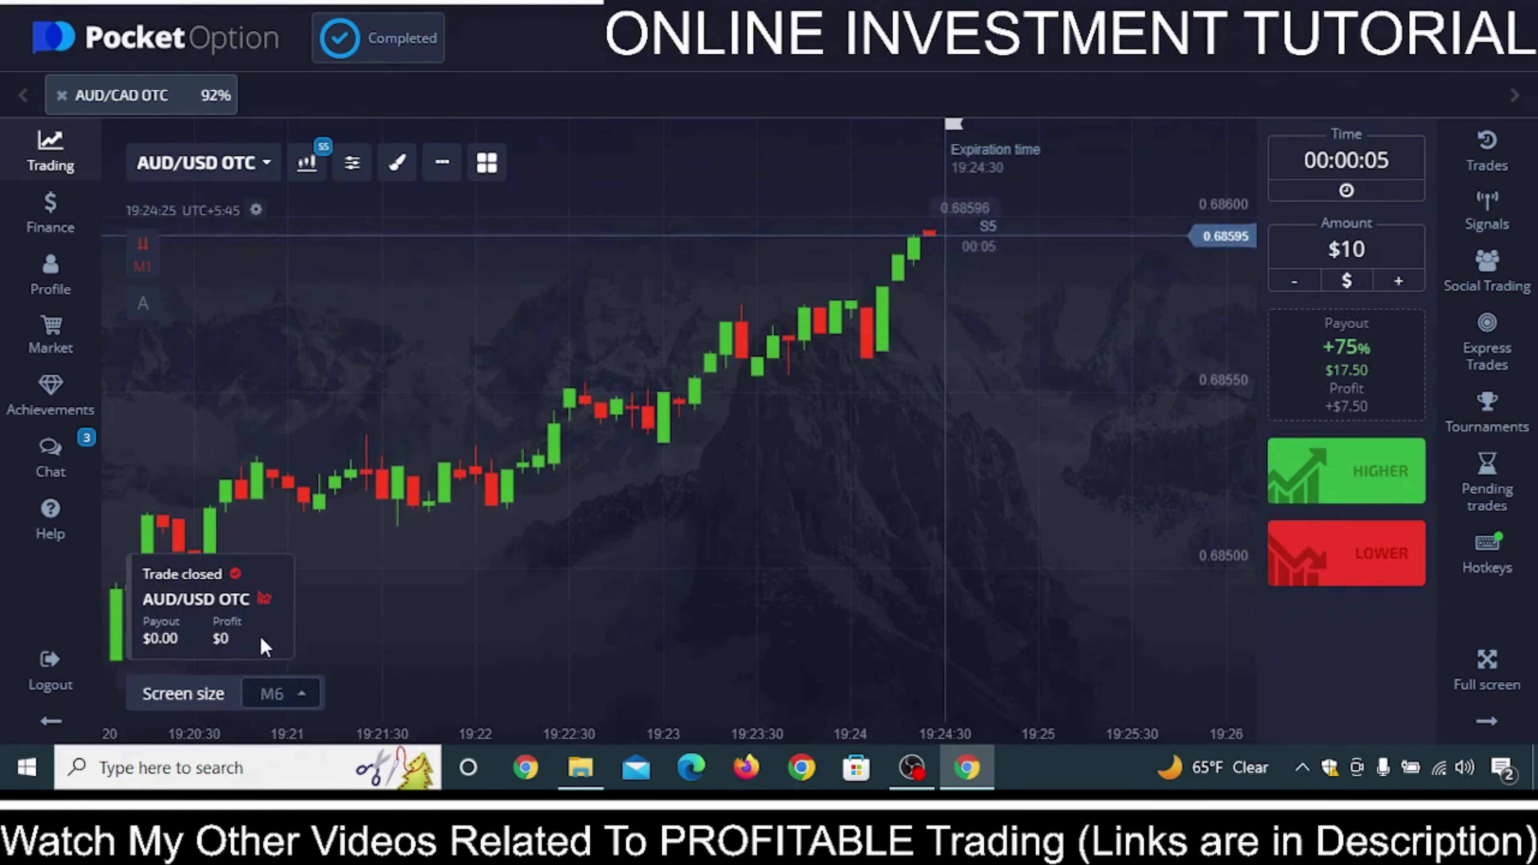
Replace the stake with $30 and place a Higher trade on AUD/USD OTC.
{"action": "left_click_drag", "start_coordinate": [1369, 249], "coordinate": [1343, 249]}
{"action": "type", "text": "30"}
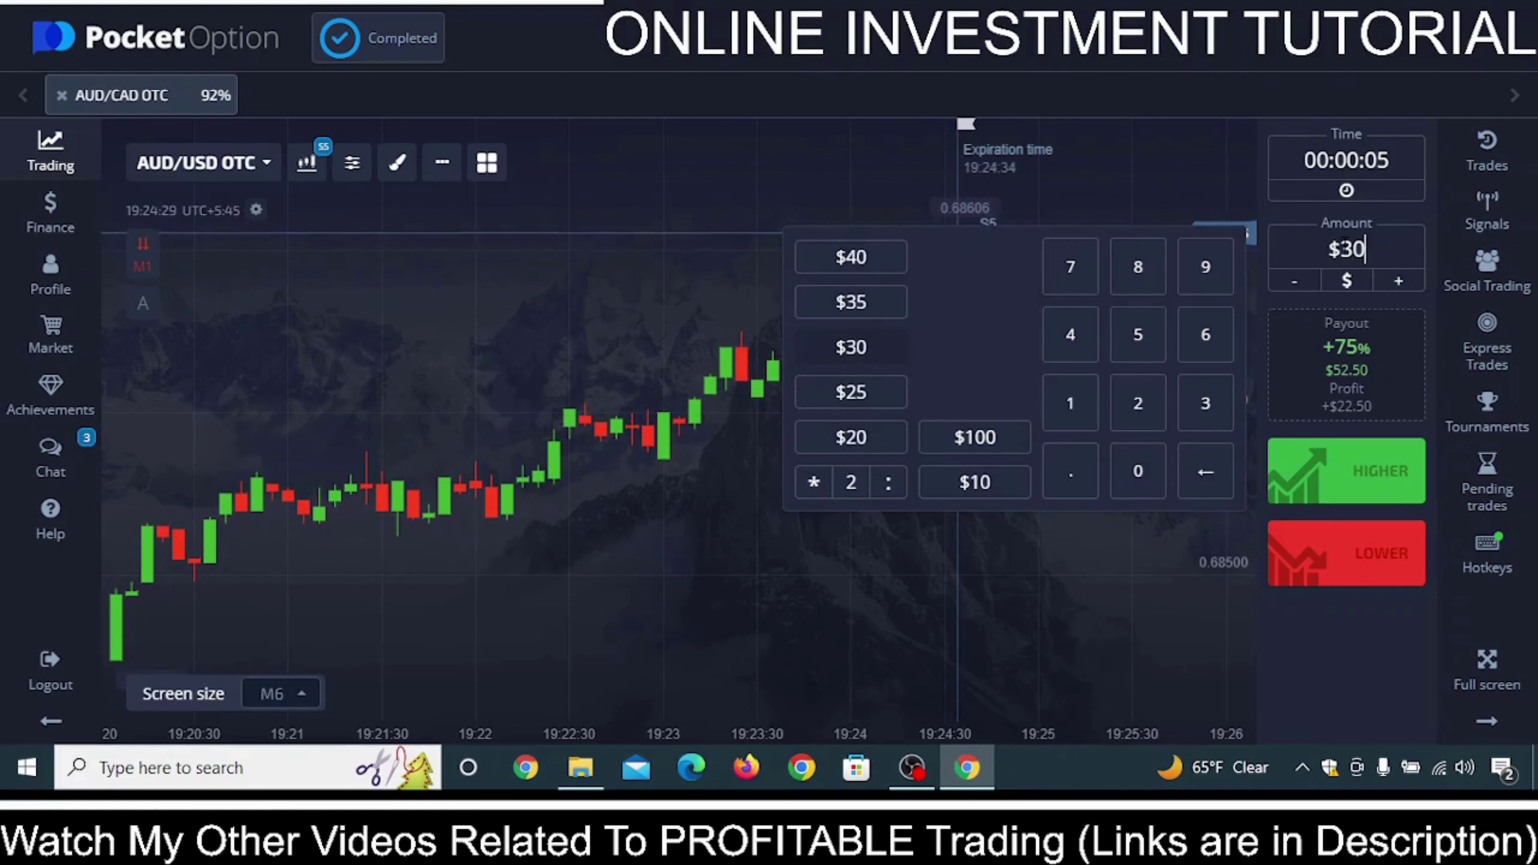
{"action": "left_click", "coordinate": [586, 306]}
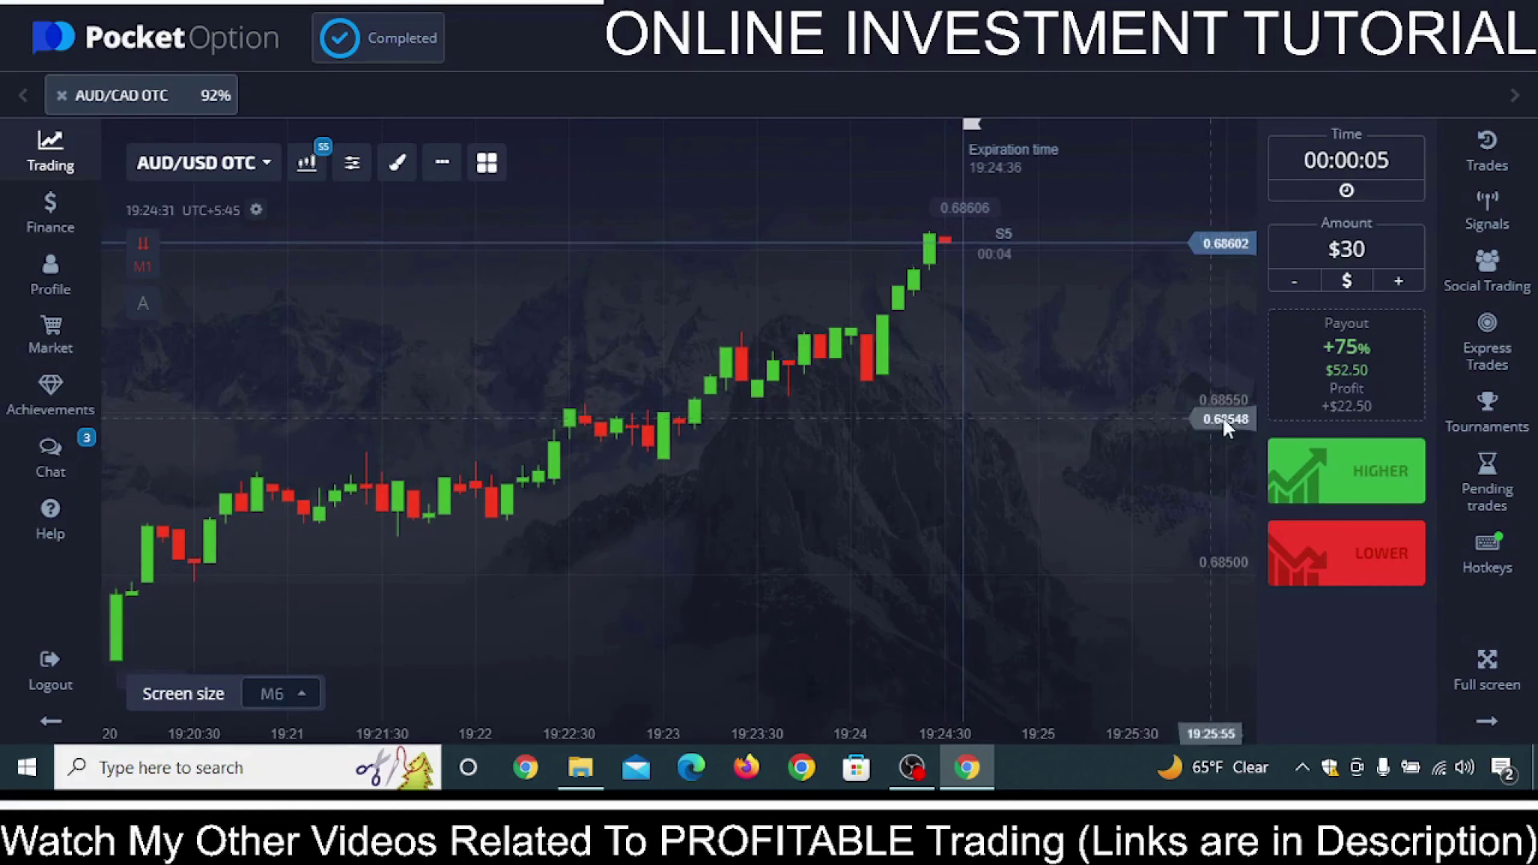
{"action": "left_click", "coordinate": [1318, 466]}
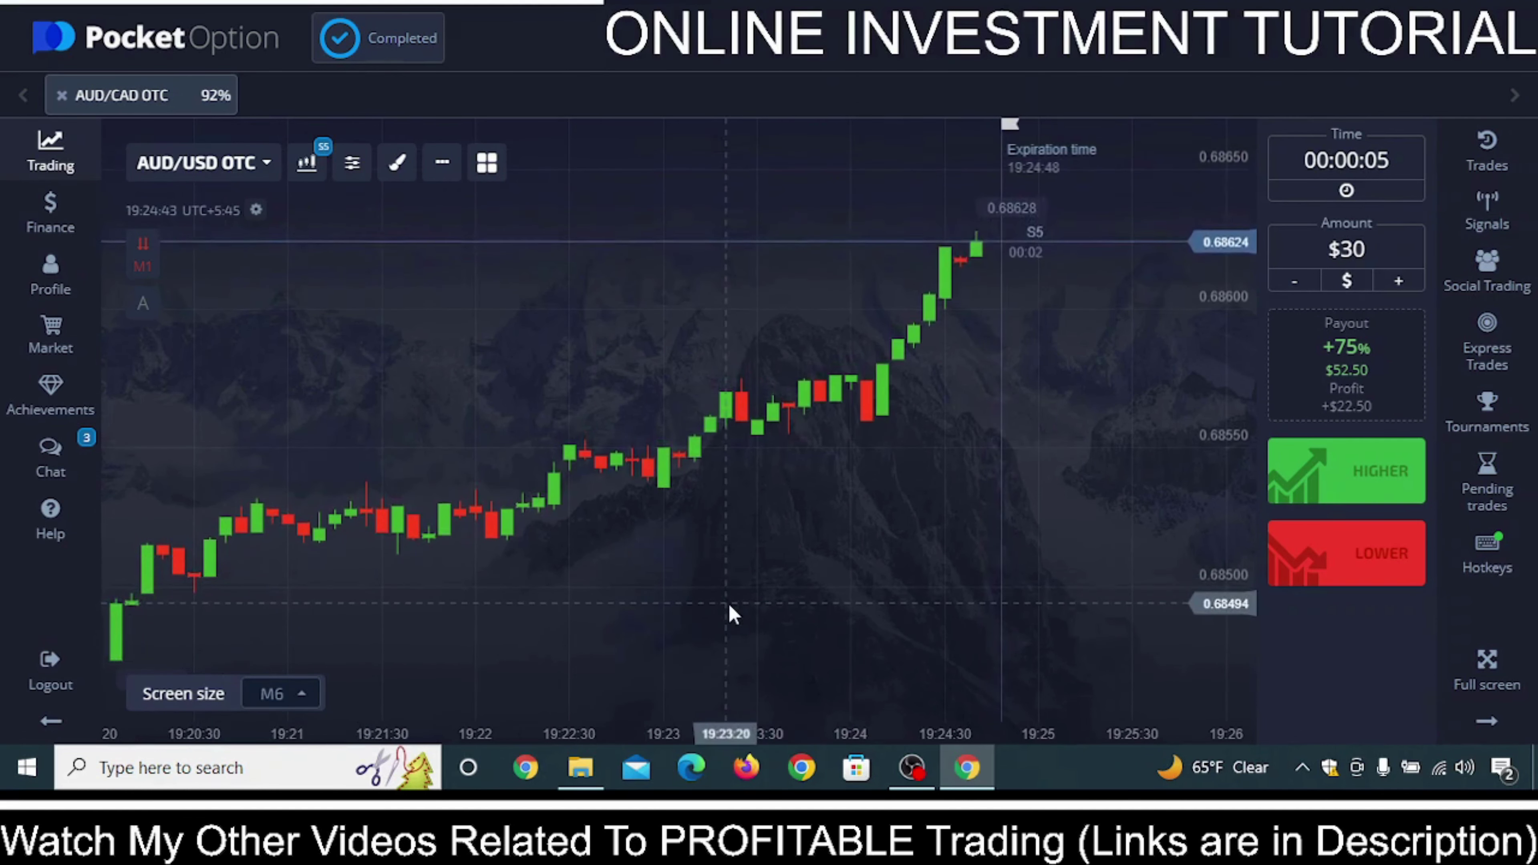
Set the stake to $10 and place a Lower trade on AUD/USD OTC.
{"action": "left_click", "coordinate": [1356, 250]}
{"action": "type", "text": "10"}
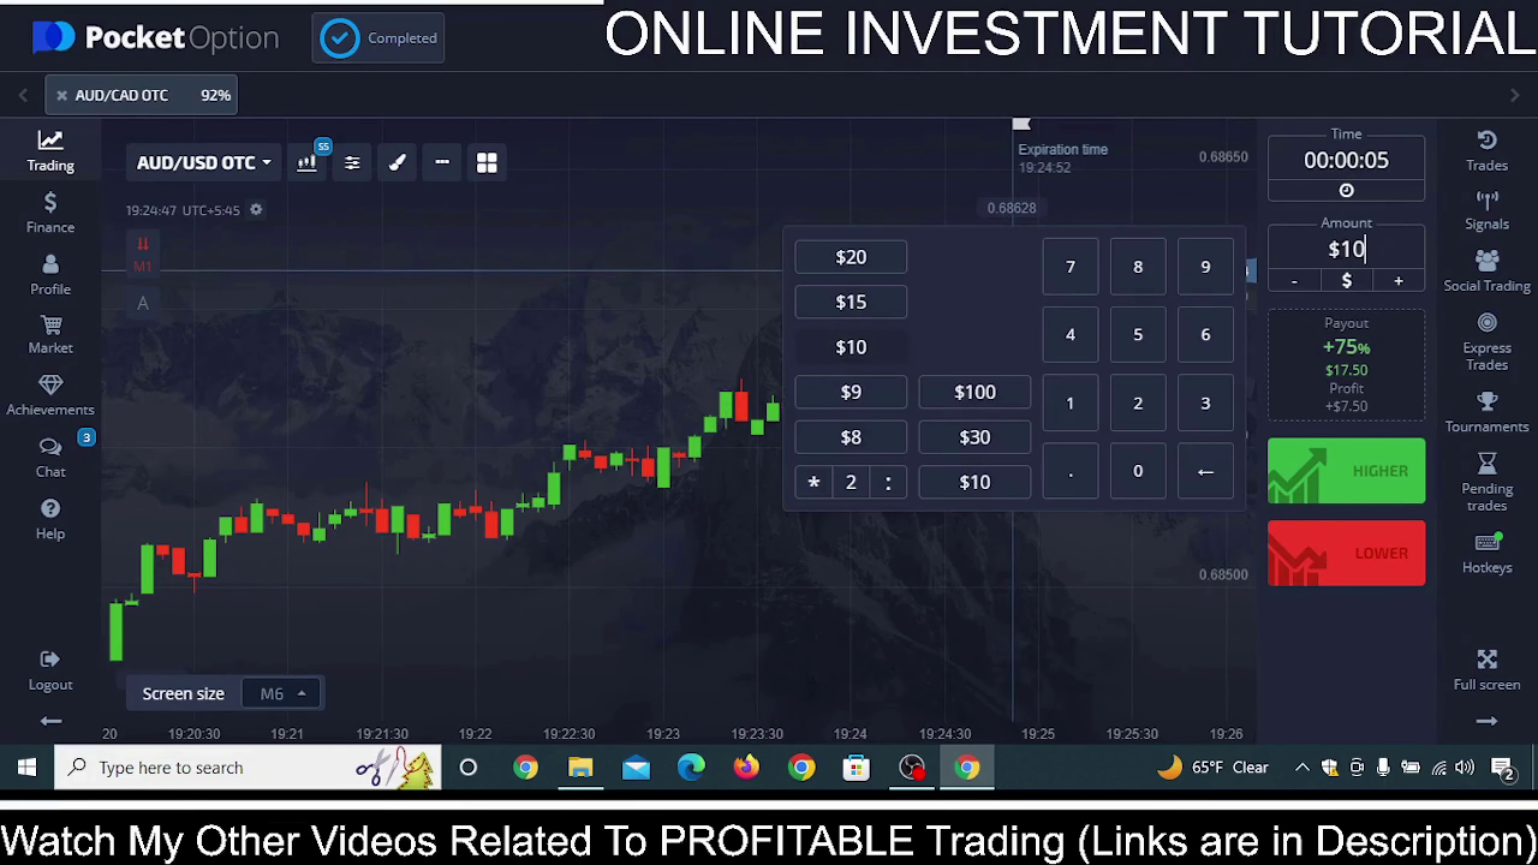
{"action": "left_click", "coordinate": [769, 310]}
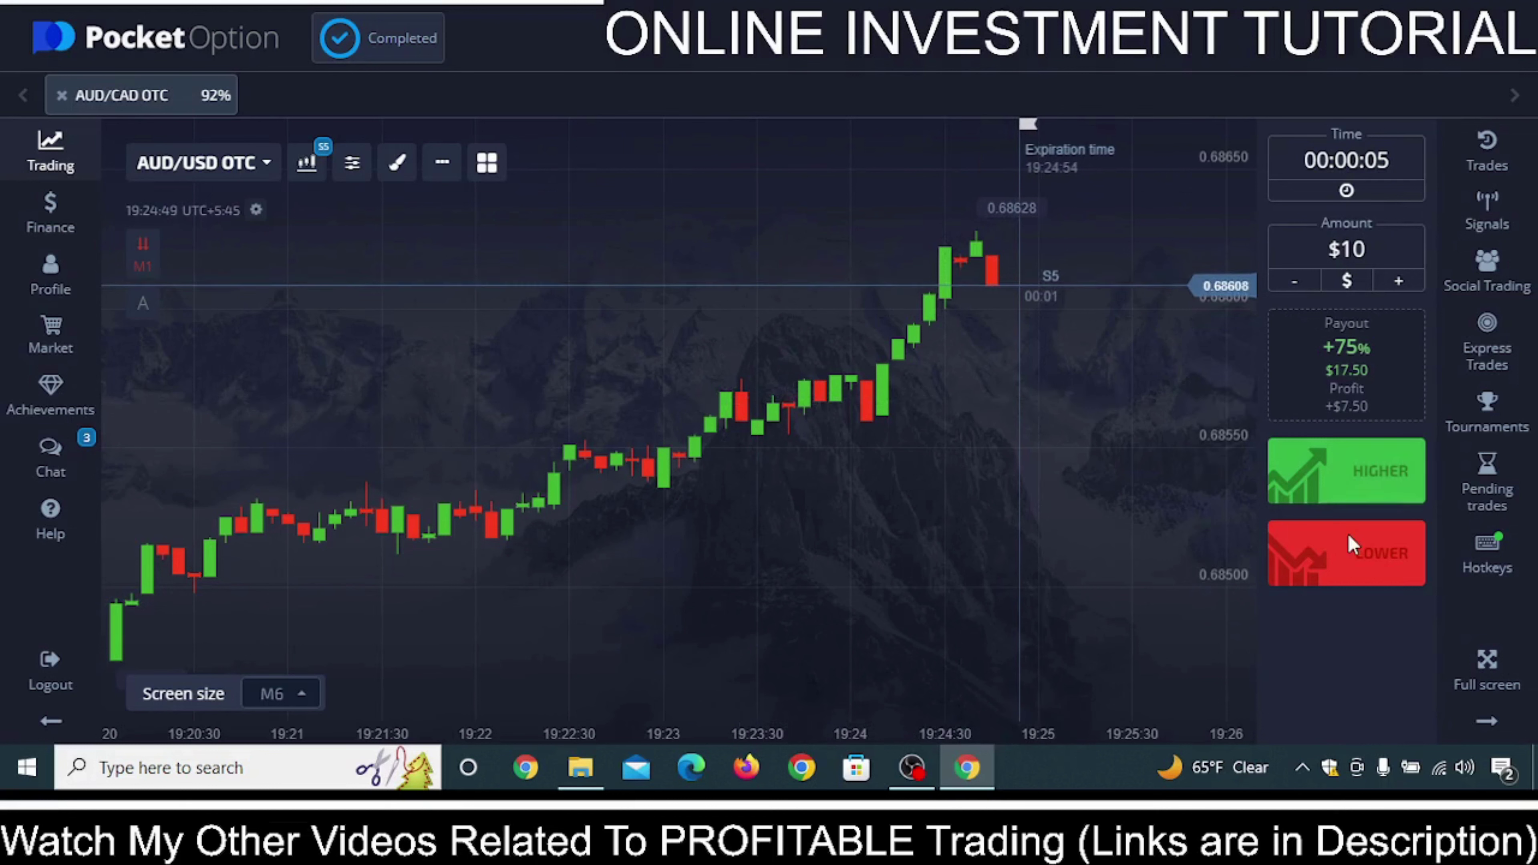
{"action": "left_click", "coordinate": [1363, 568]}
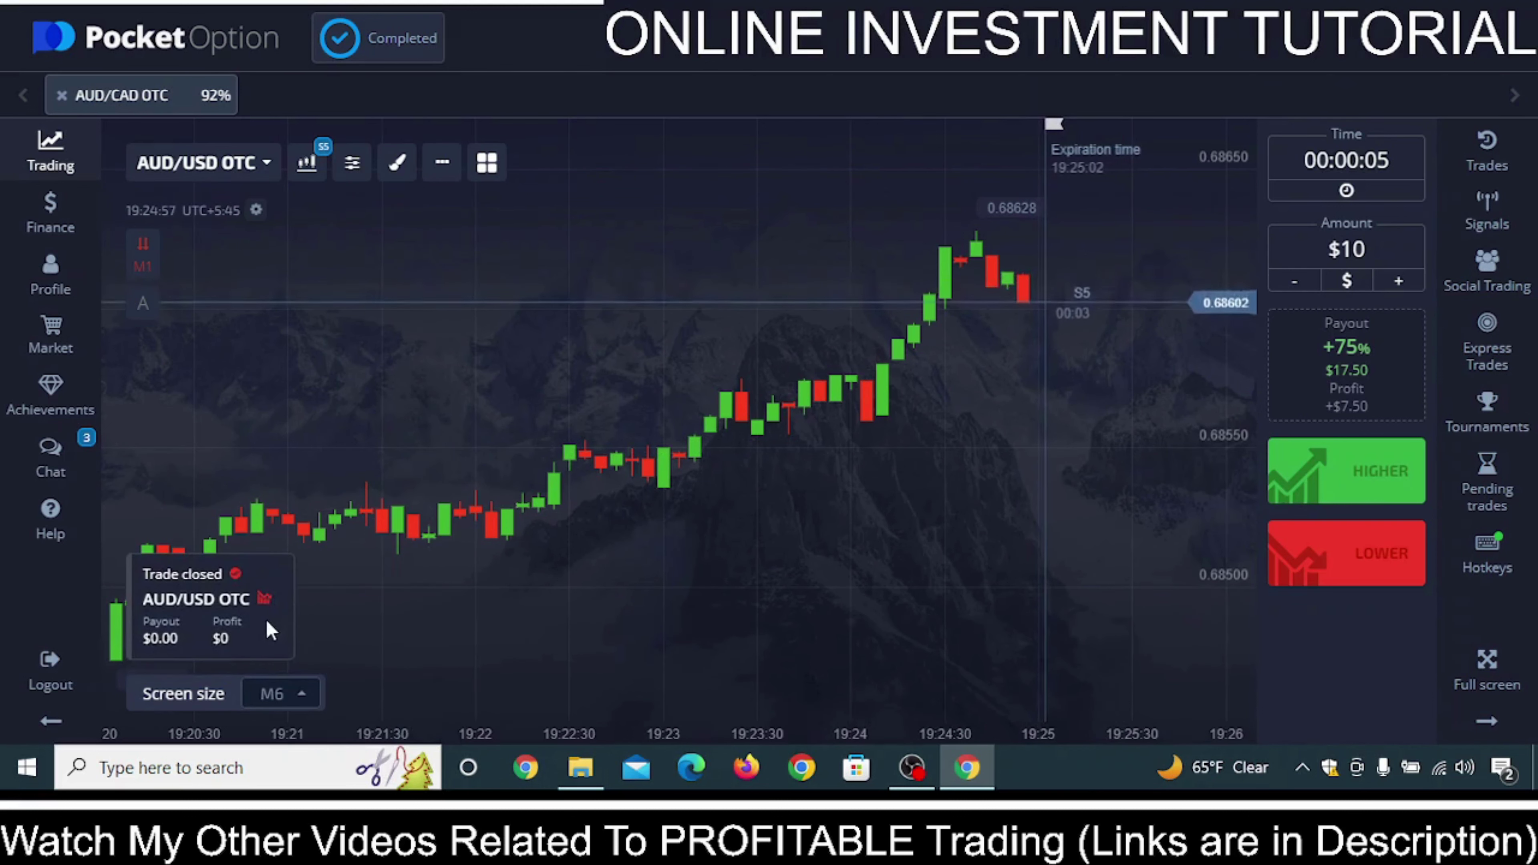
Raise the stake to $30 and place another Lower trade.
{"action": "left_click", "coordinate": [1384, 257]}
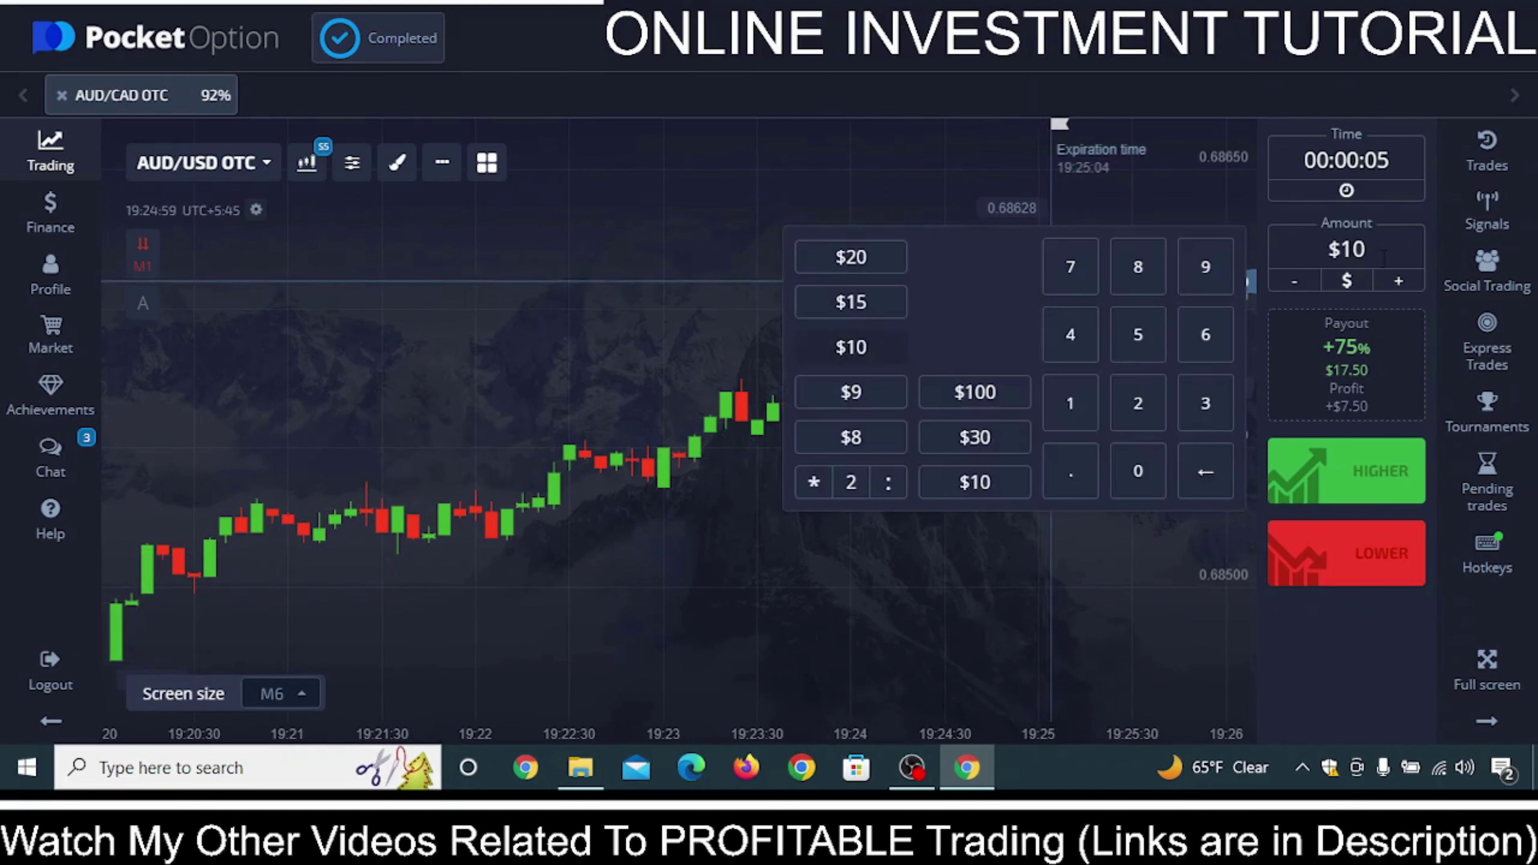
{"action": "double_click", "coordinate": [1302, 249]}
{"action": "type", "text": "30"}
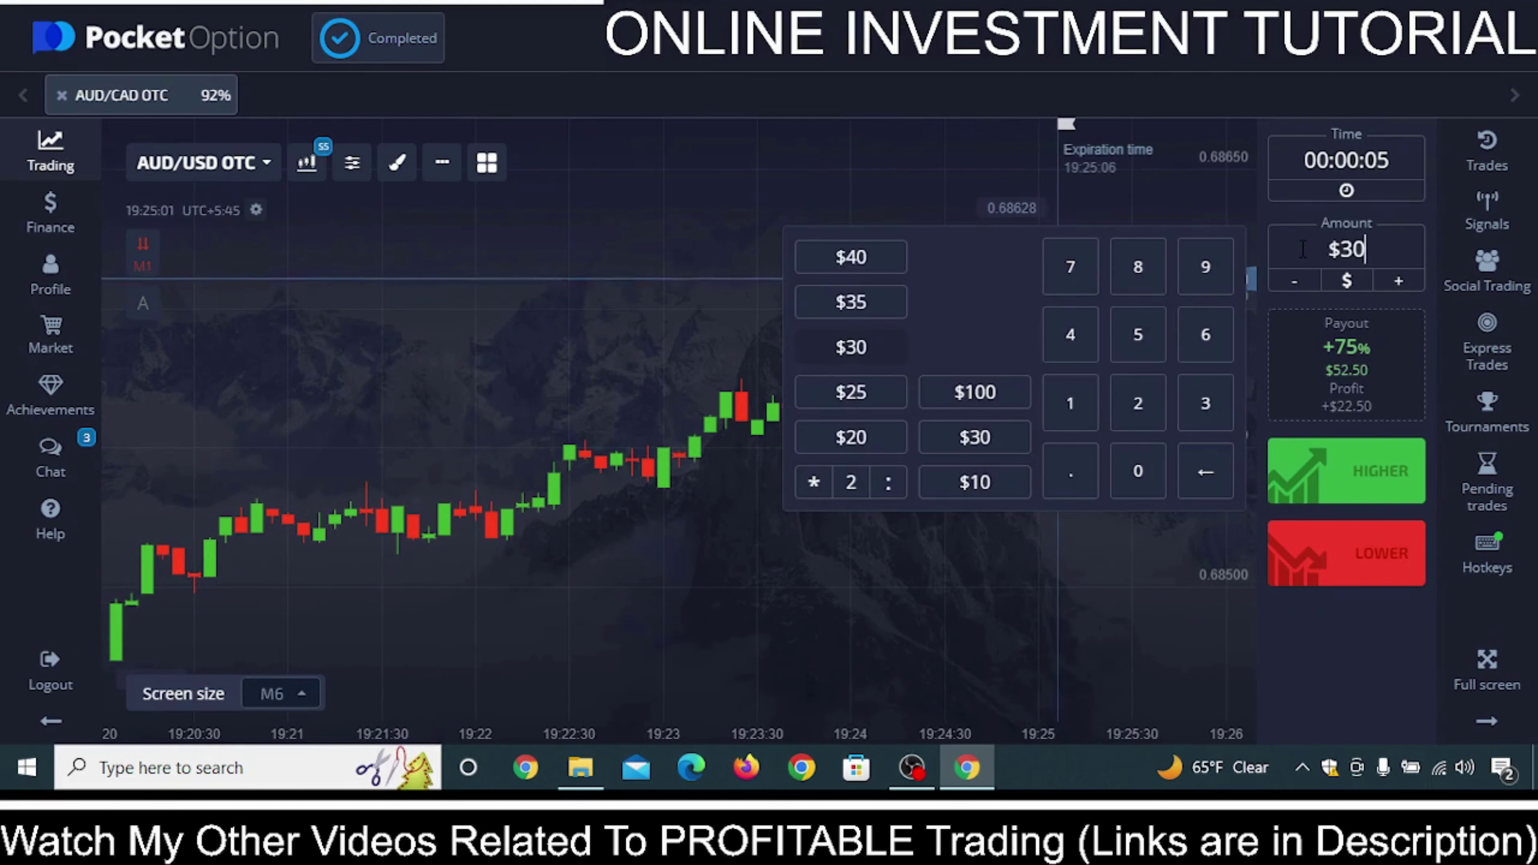
{"action": "left_click", "coordinate": [473, 337]}
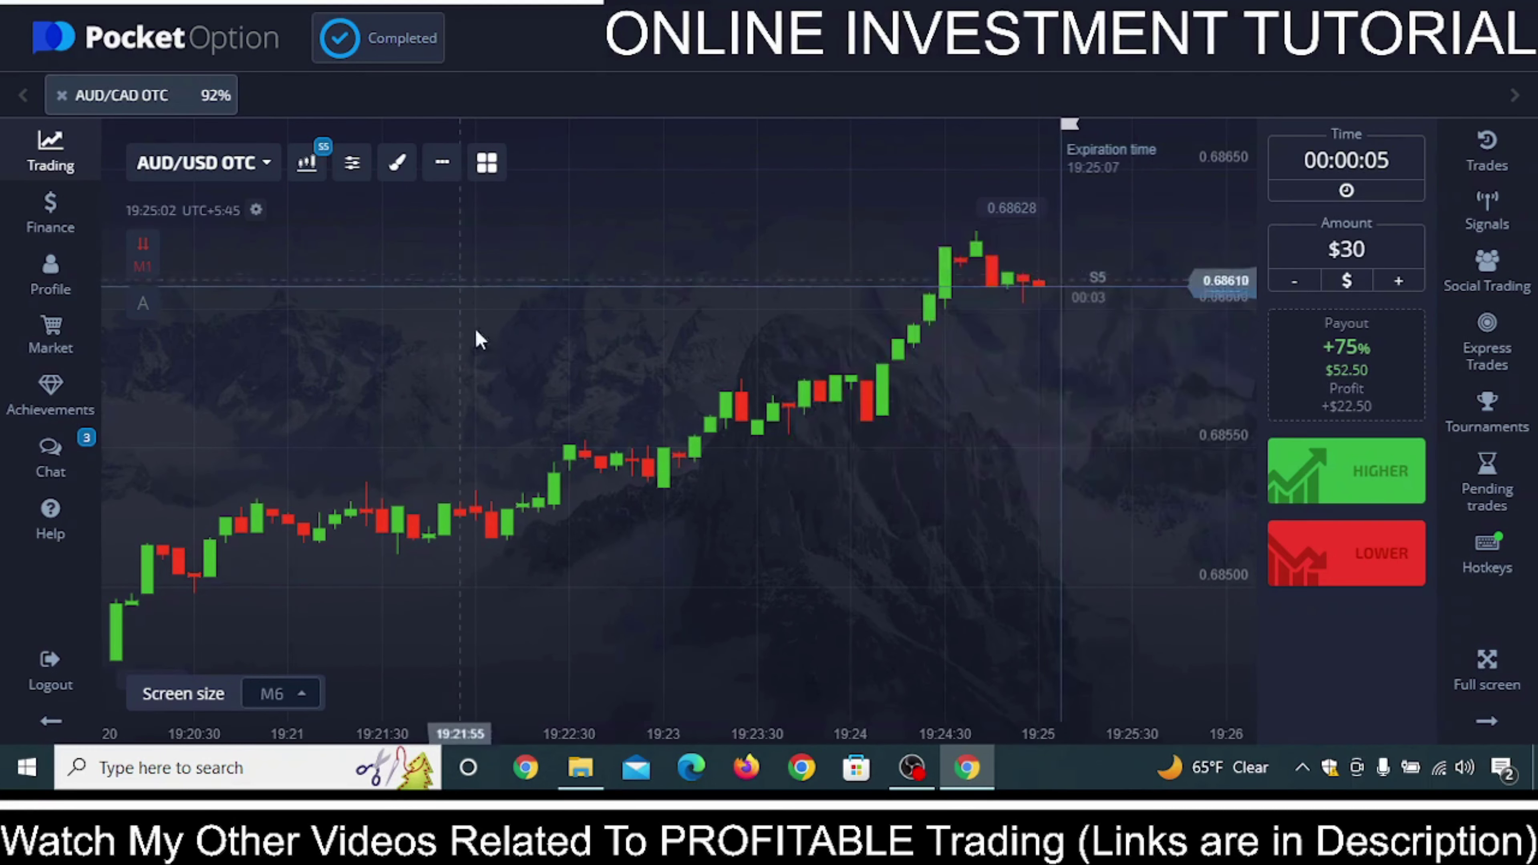
{"action": "left_click", "coordinate": [1356, 575]}
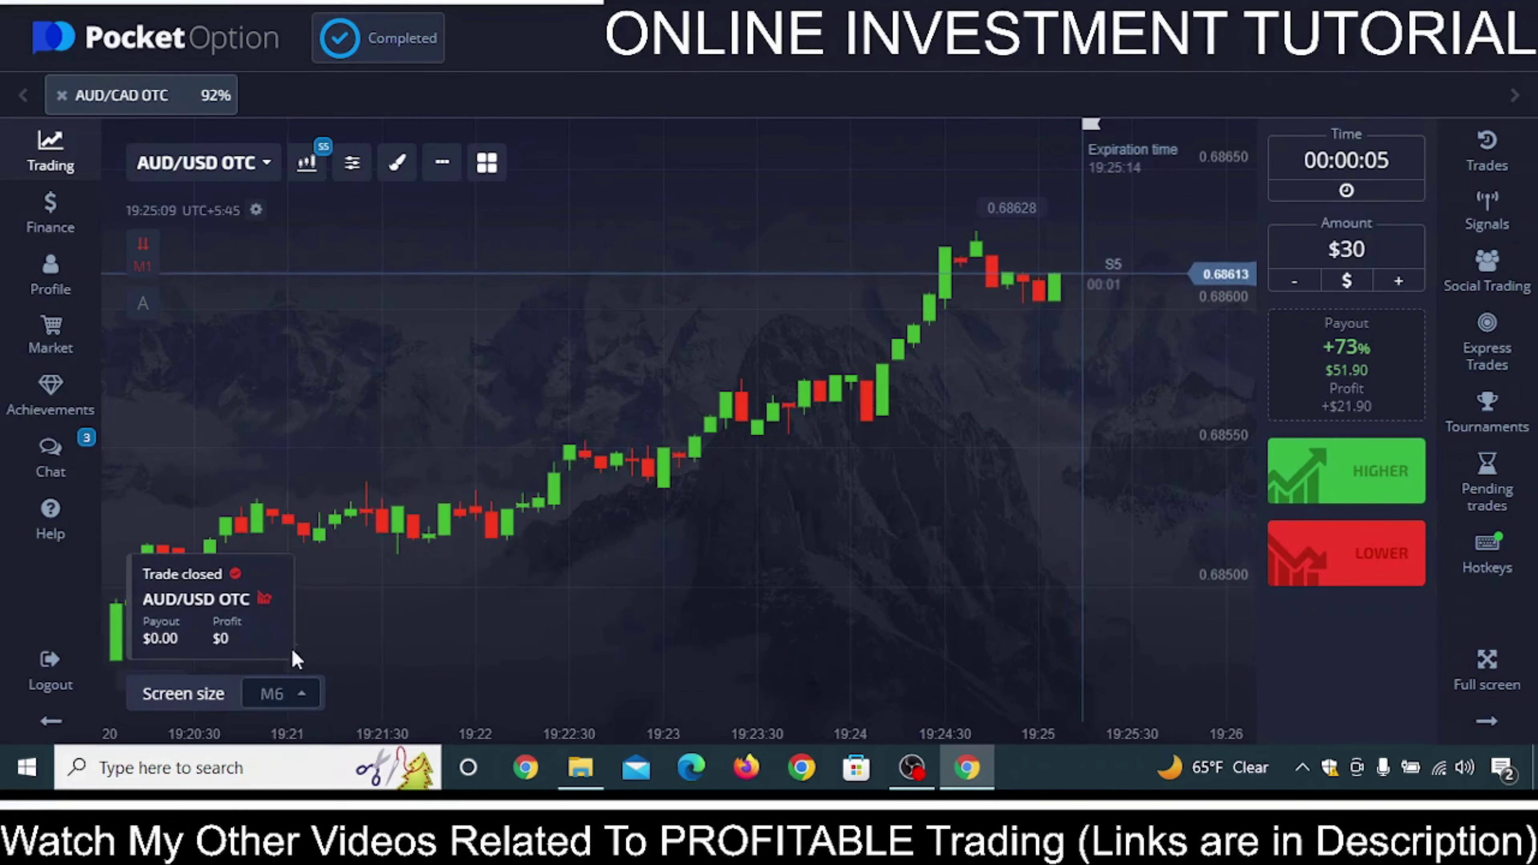
Set the stake to $90, place a Lower trade on AUD/USD OTC, then reselect the amount.
{"action": "left_click", "coordinate": [1352, 249]}
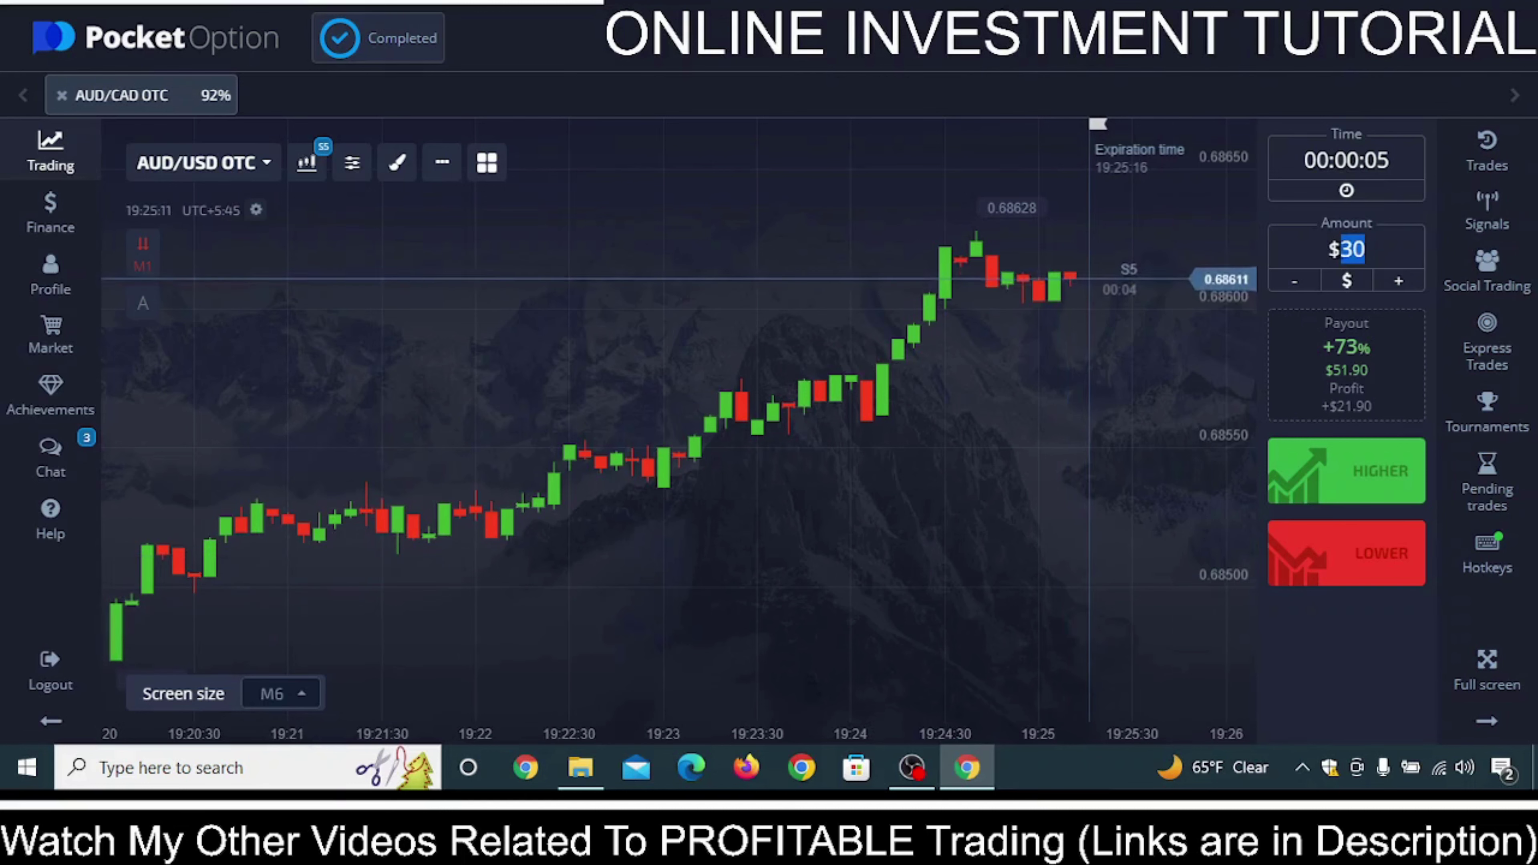
{"action": "type", "text": "90"}
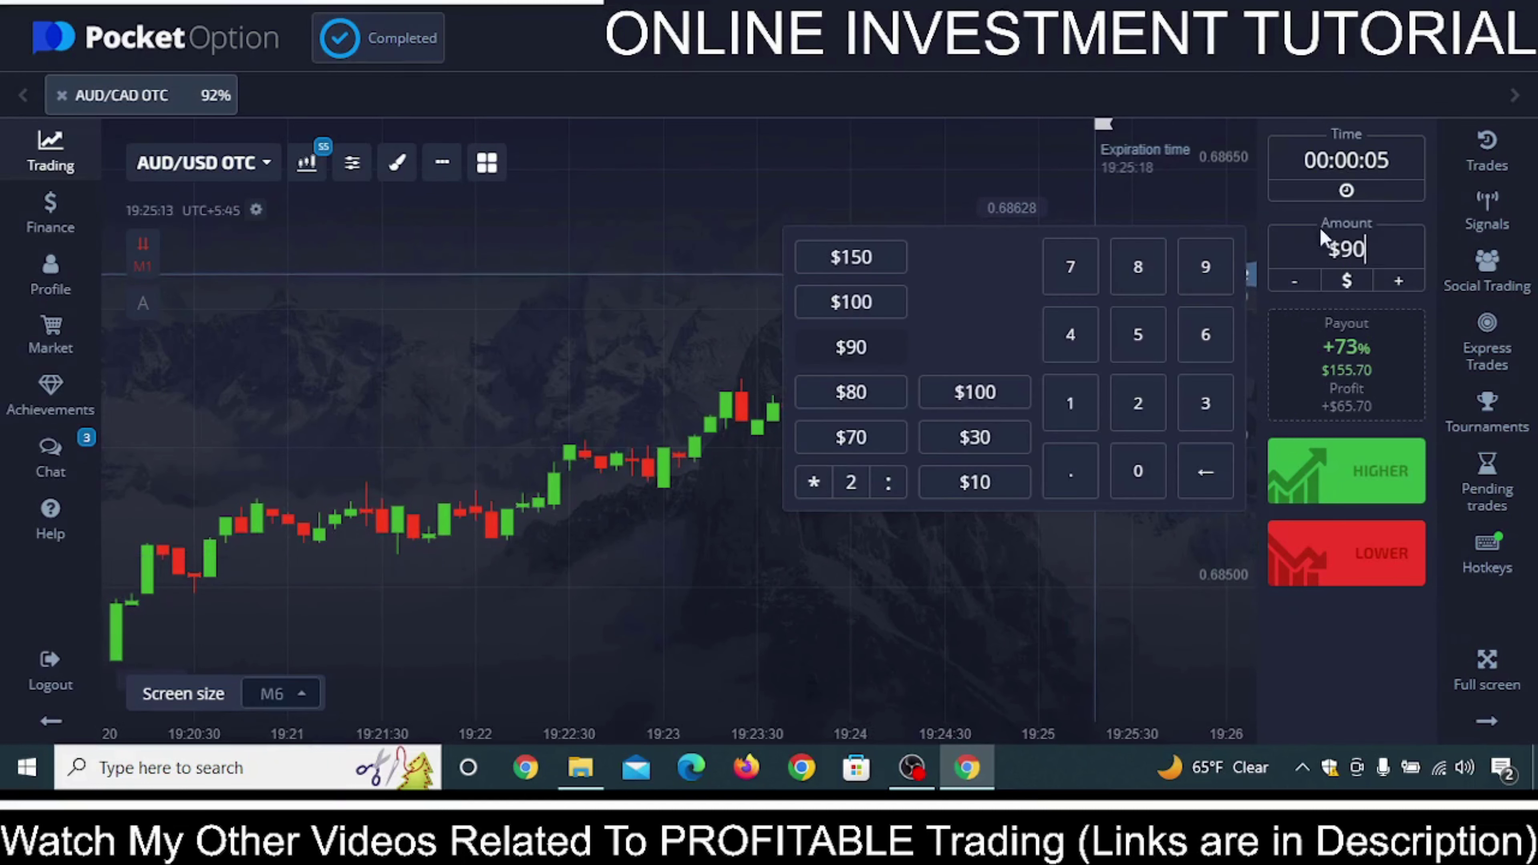
{"action": "left_click", "coordinate": [583, 298]}
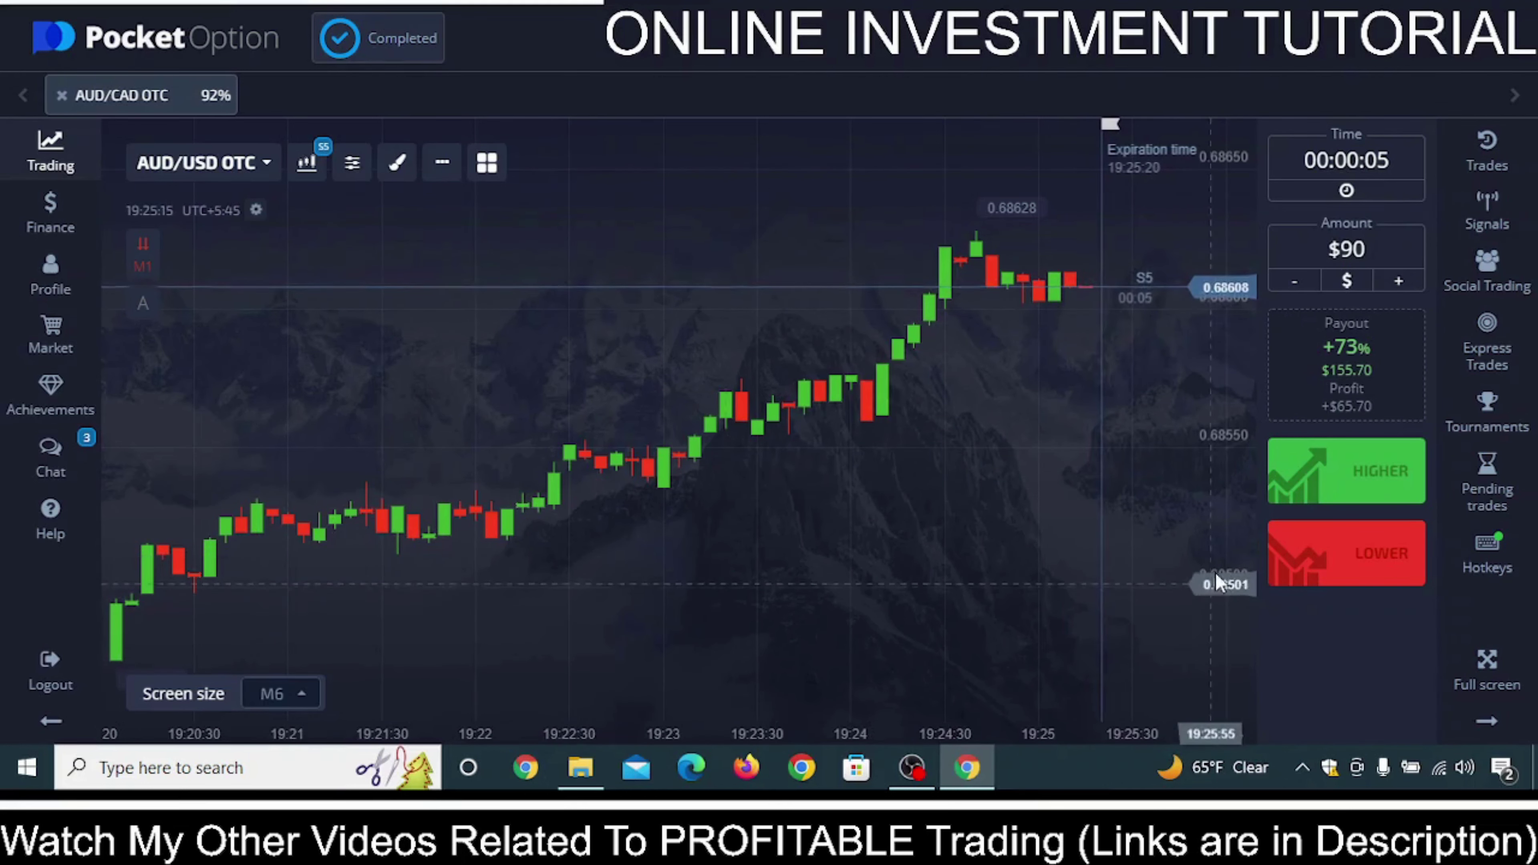
{"action": "left_click", "coordinate": [1317, 577]}
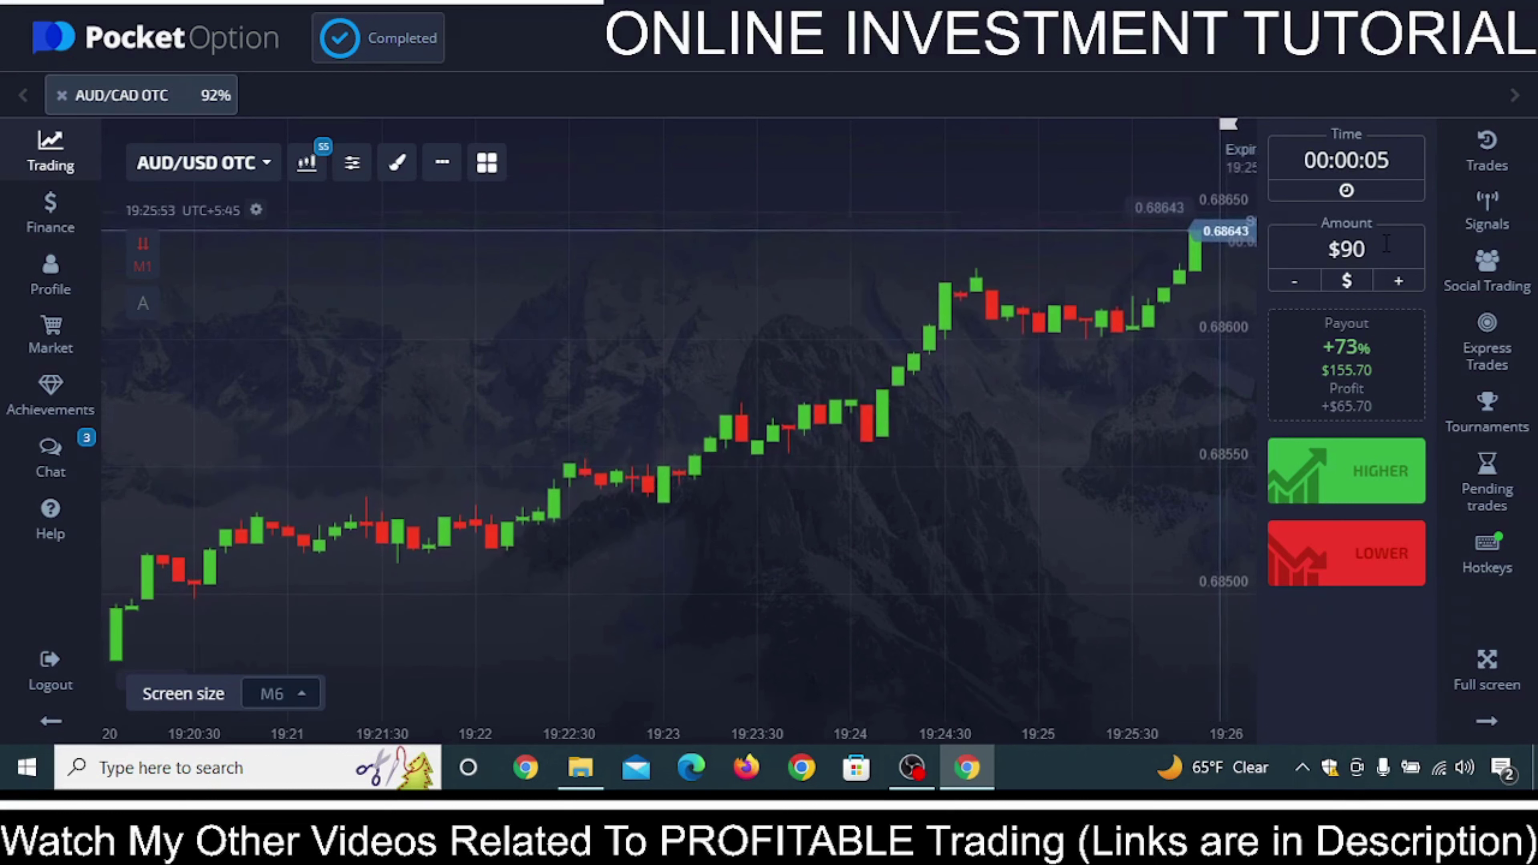
{"action": "double_click", "coordinate": [1332, 249]}
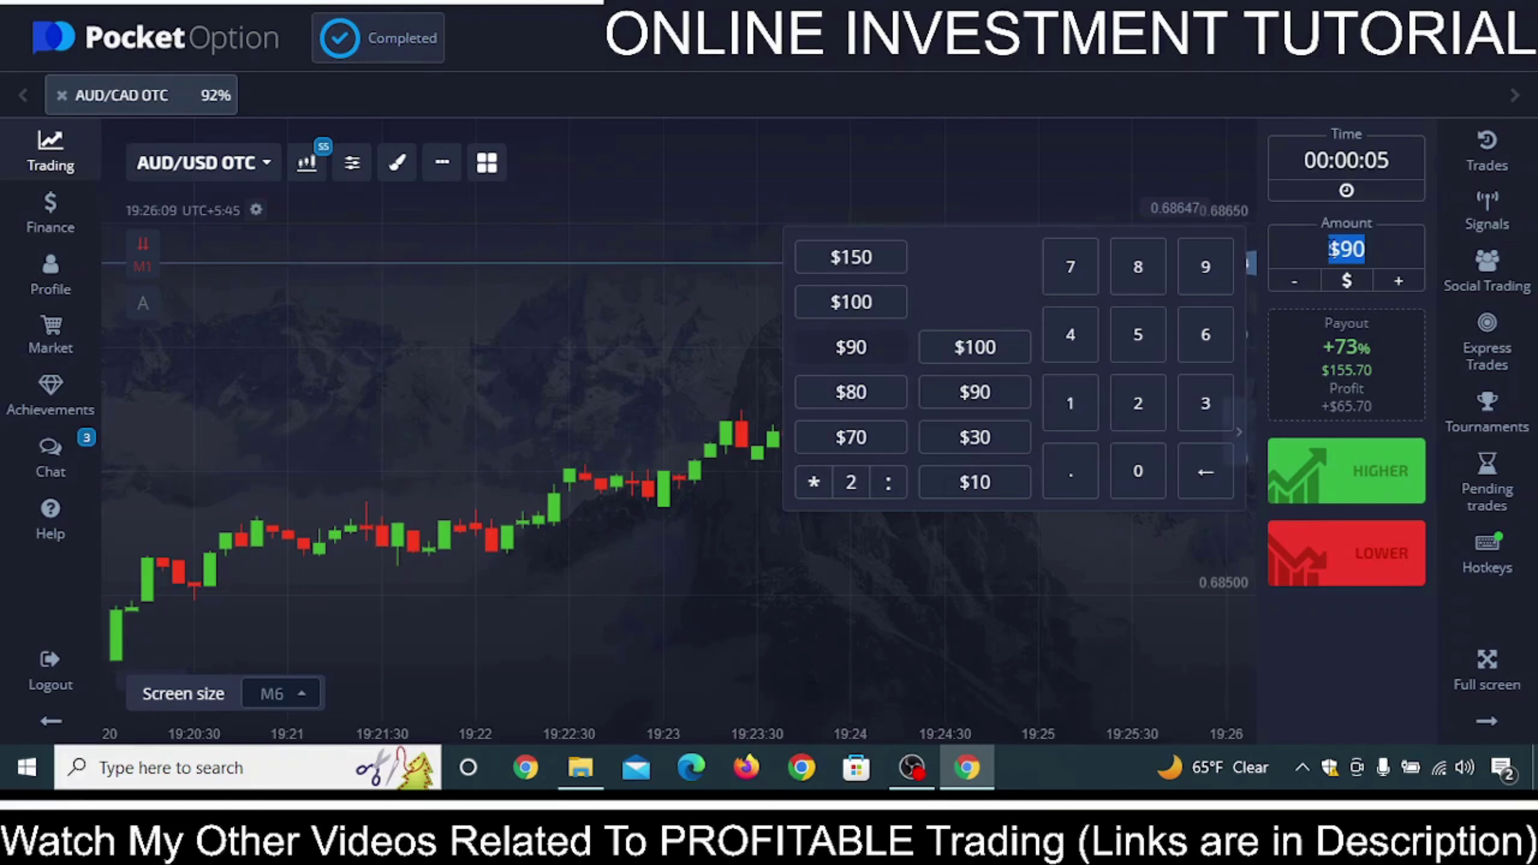
Enter 10 over the selected $90 stake amount.
{"action": "type", "text": "10"}
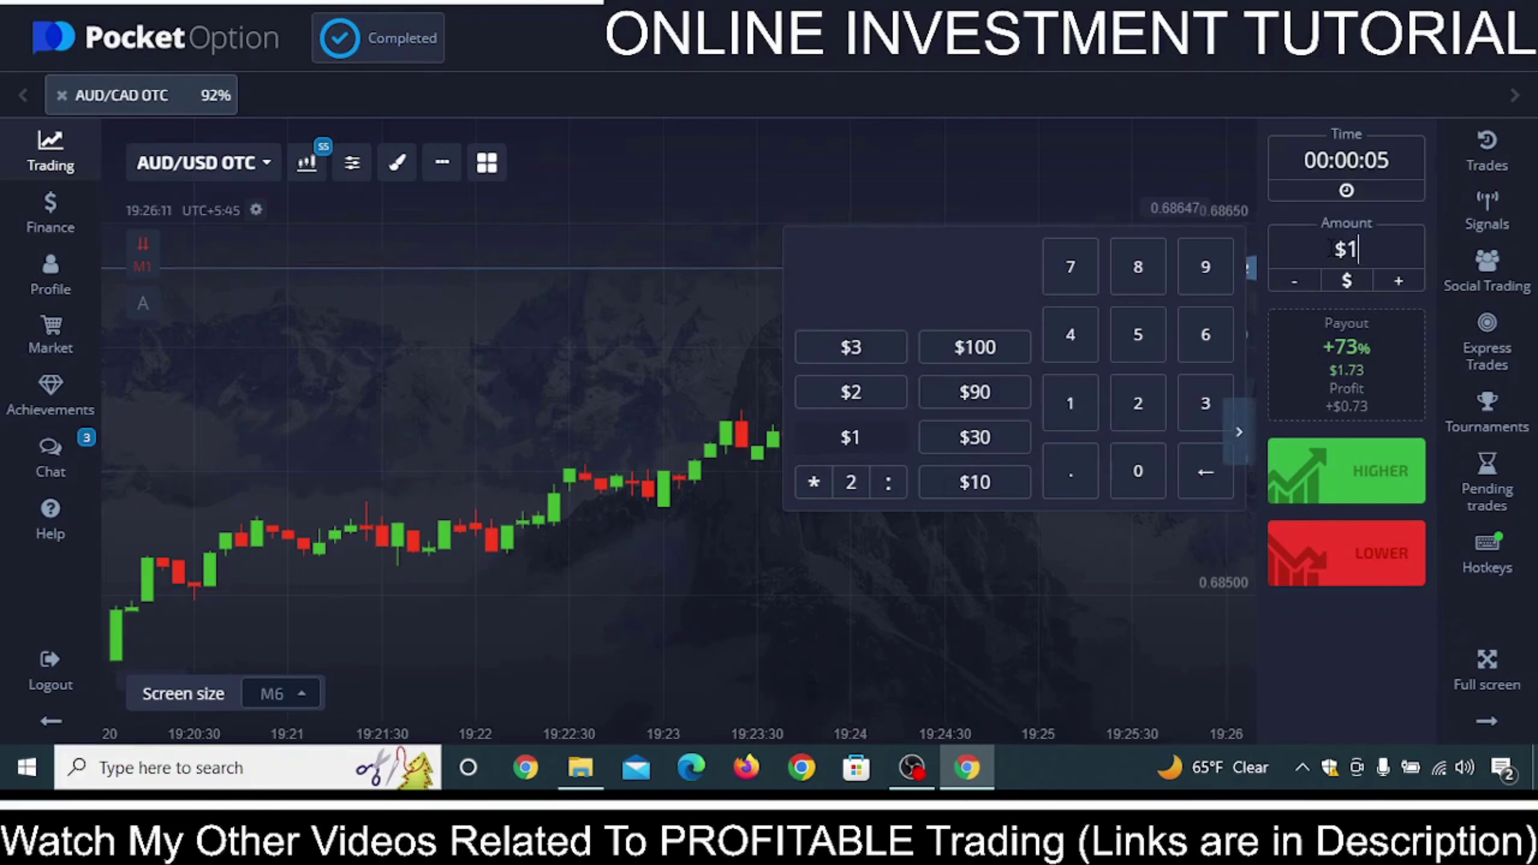